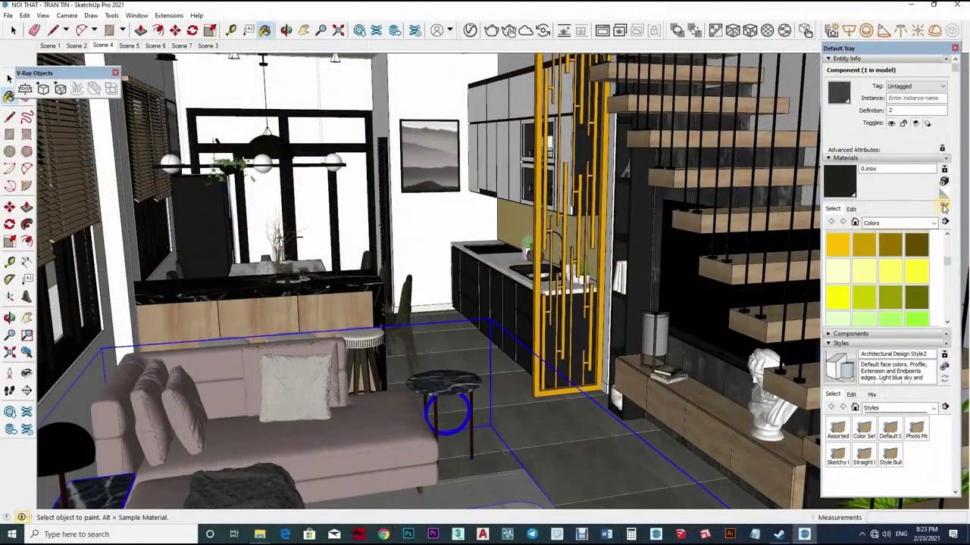
- Open the V-Ray Asset Editor from the V-Ray toolbar
{"action": "left_click", "coordinate": [470, 30]}
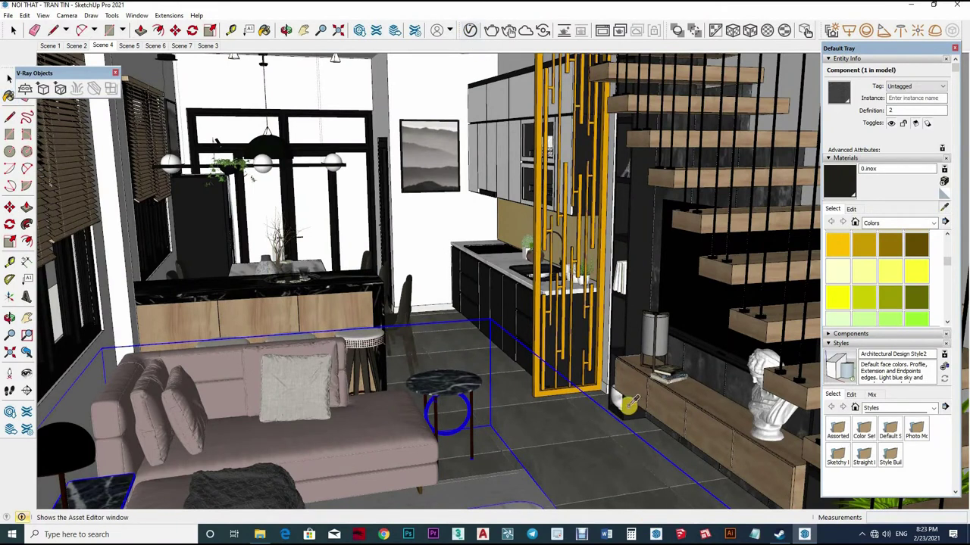
- Sample the pink sofa's Minotti_Alexander Sofa_055 material and add a Reflective Coat layer
{"action": "key", "text": "b"}
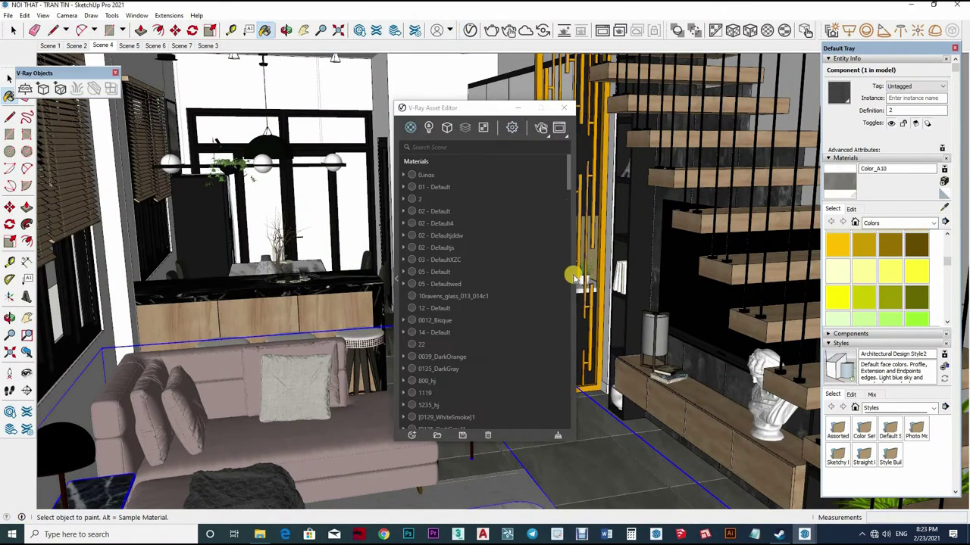
{"action": "left_click", "coordinate": [575, 278]}
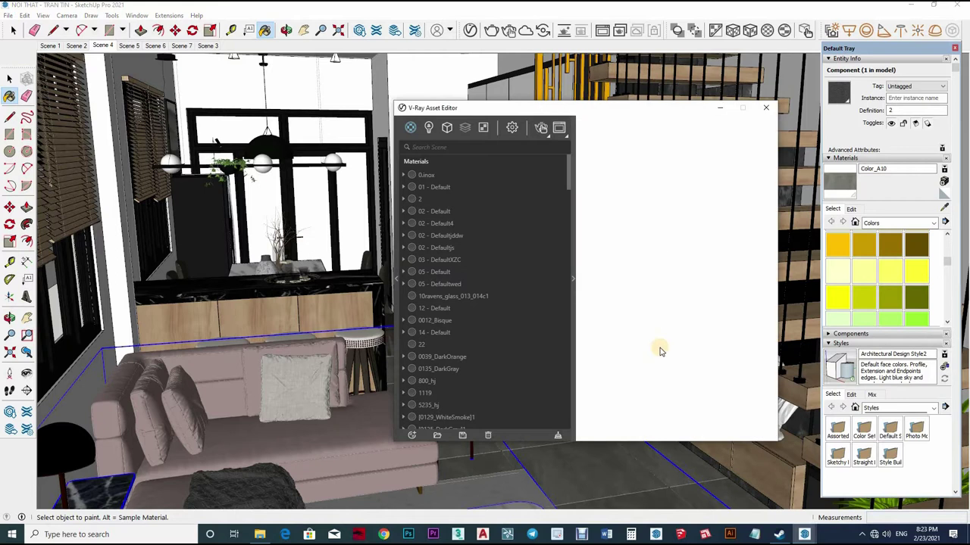
{"action": "left_click", "coordinate": [651, 295]}
{"action": "type", "text": "0.8"}
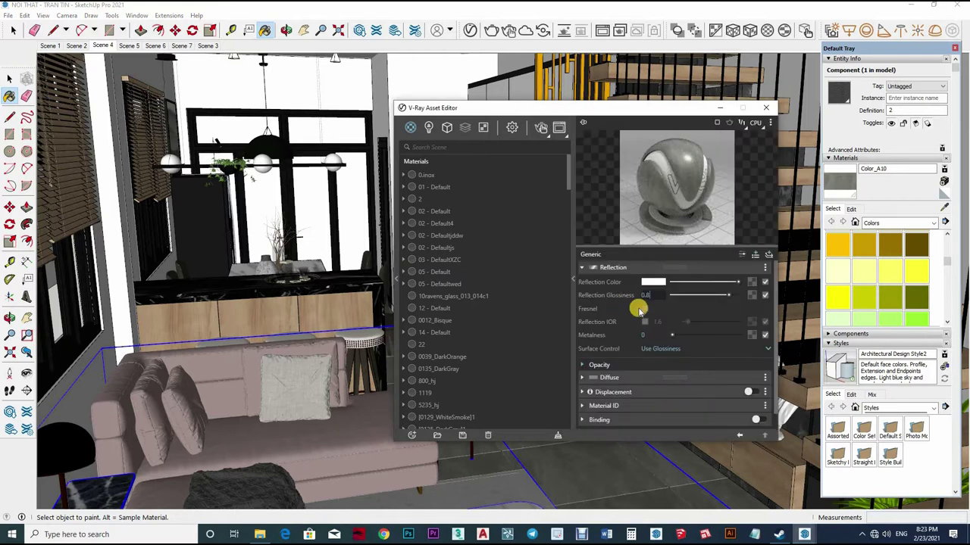
{"action": "left_click", "coordinate": [943, 183]}
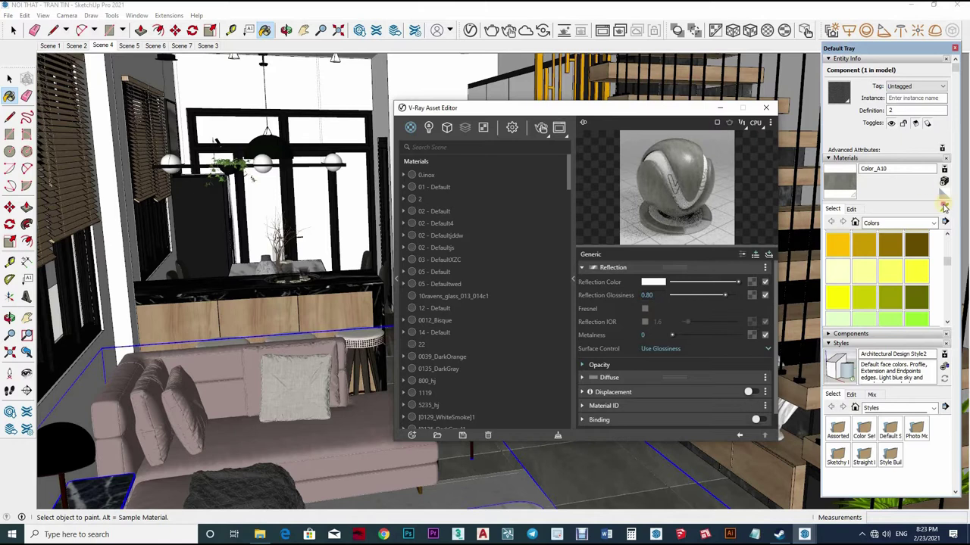
{"action": "left_click", "coordinate": [312, 455]}
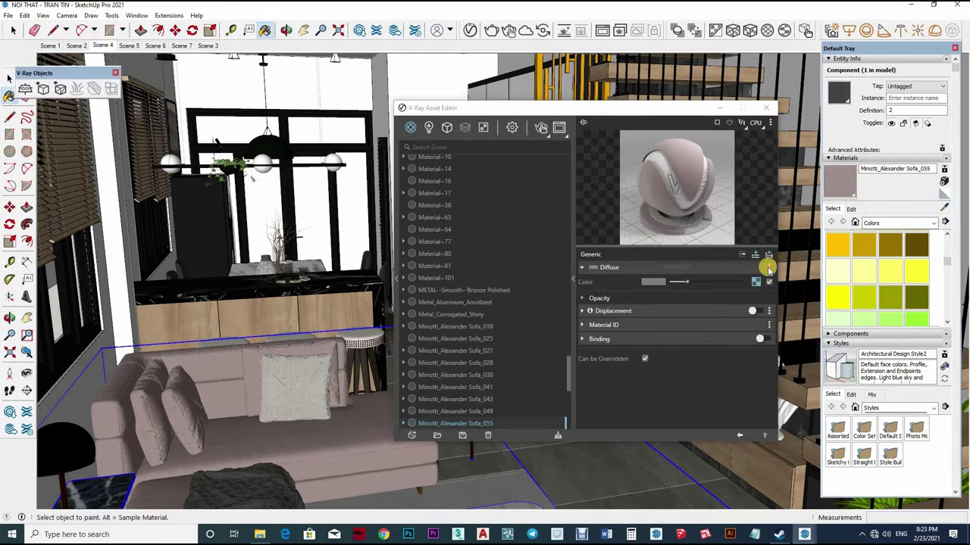
{"action": "left_click", "coordinate": [746, 301]}
{"action": "right_click", "coordinate": [746, 300]}
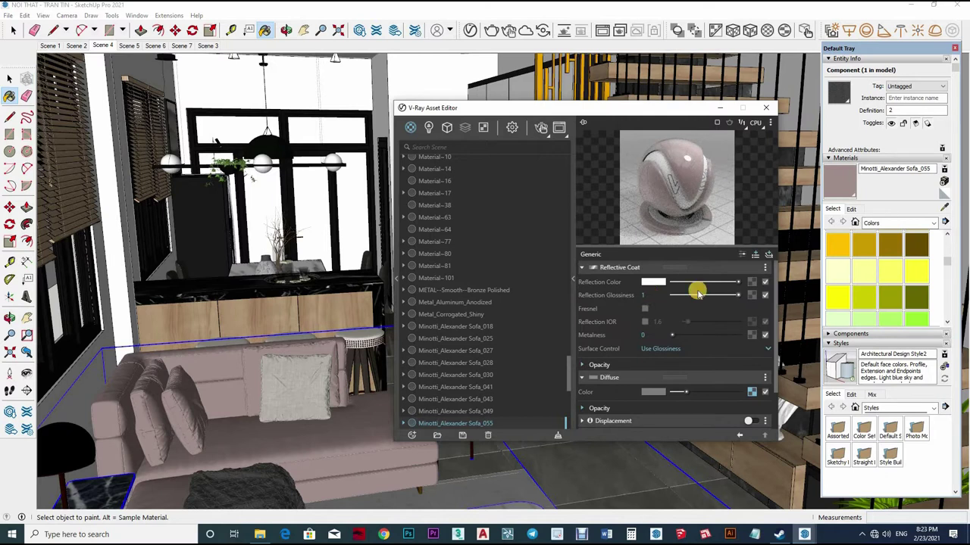
- Set the coat's reflection colour to black and Reflection Glossiness to 0.95
{"action": "left_click_drag", "start_coordinate": [648, 296], "coordinate": [636, 295]}
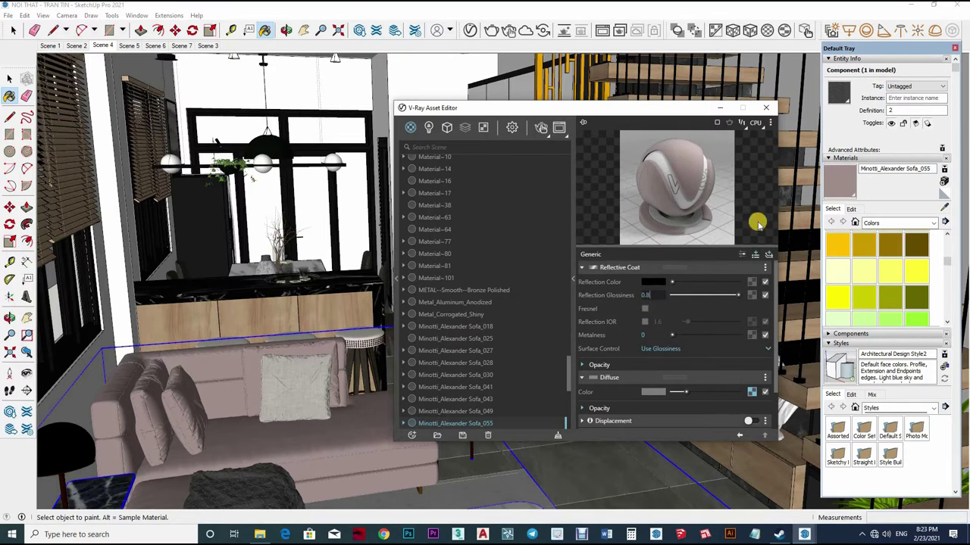
{"action": "left_click", "coordinate": [724, 294]}
{"action": "left_click", "coordinate": [652, 296]}
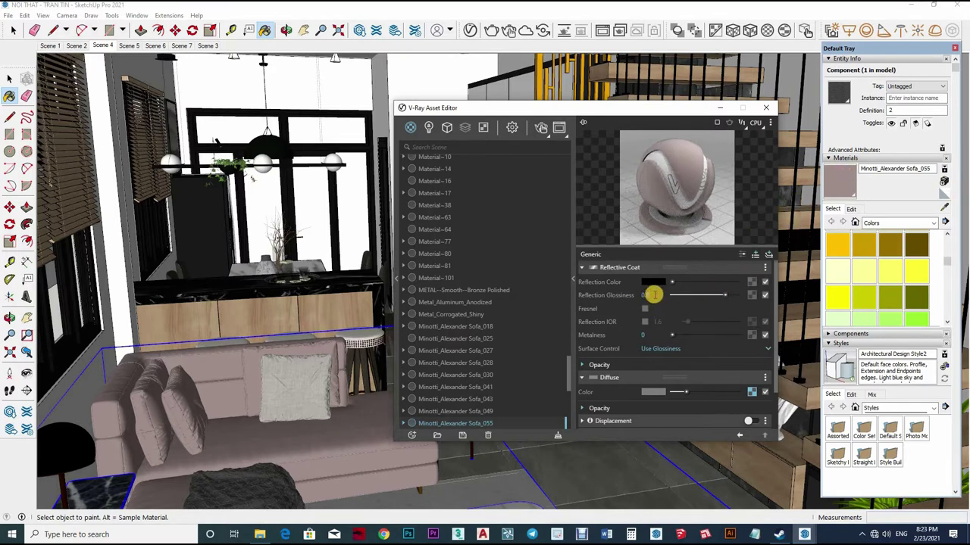
{"action": "type", "text": ".95"}
{"action": "key", "text": "Return"}
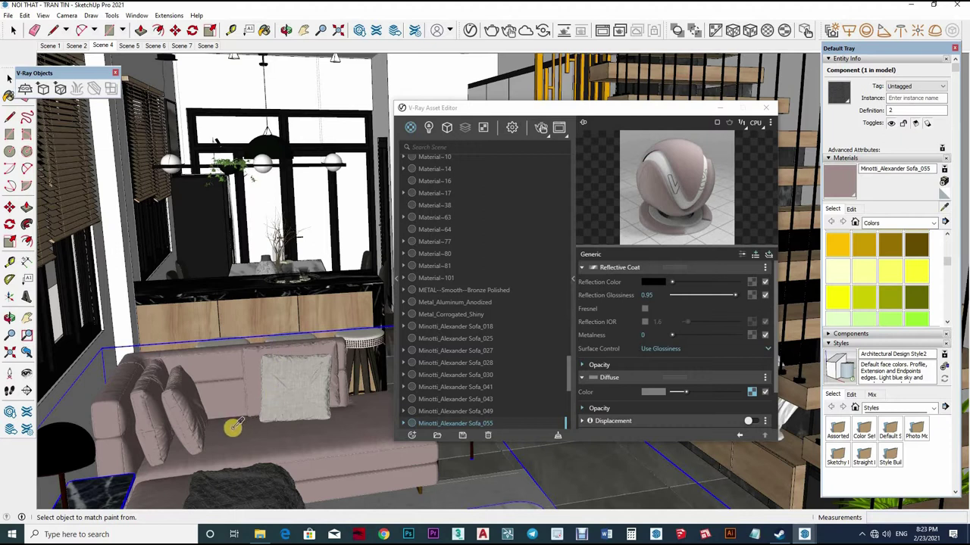
- Set Minotti_Alexander Sofa_018's Reflection Glossiness to 0.90
{"action": "middle_click_drag", "start_coordinate": [243, 418], "coordinate": [255, 371]}
{"action": "scroll", "coordinate": [275, 388], "scroll_direction": "down", "scroll_amount": 3}
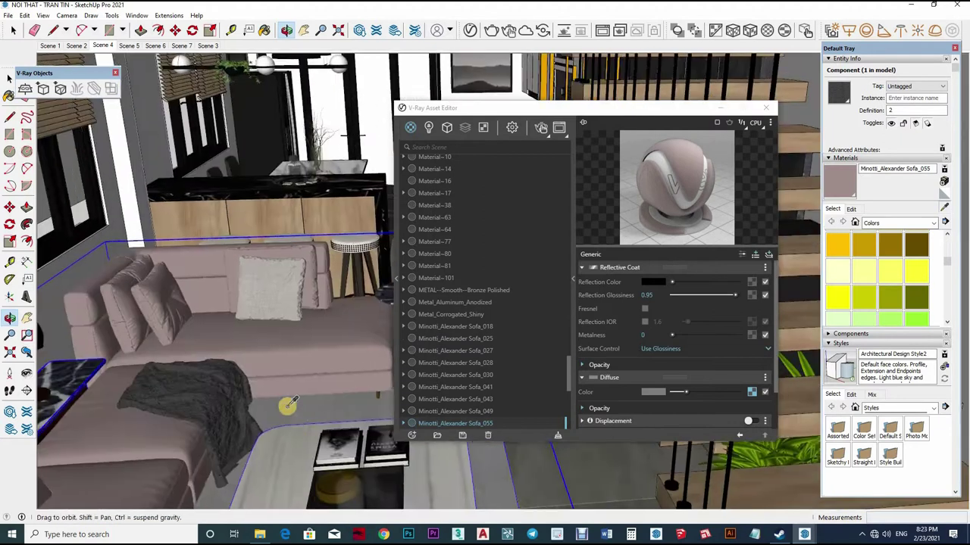
{"action": "middle_click_drag", "start_coordinate": [288, 433], "coordinate": [285, 114]}
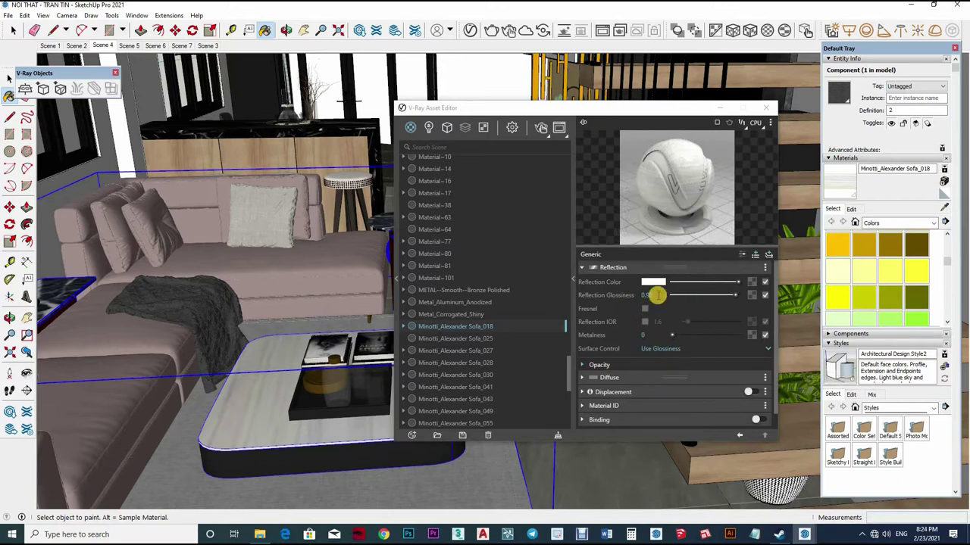
{"action": "left_click", "coordinate": [657, 295]}
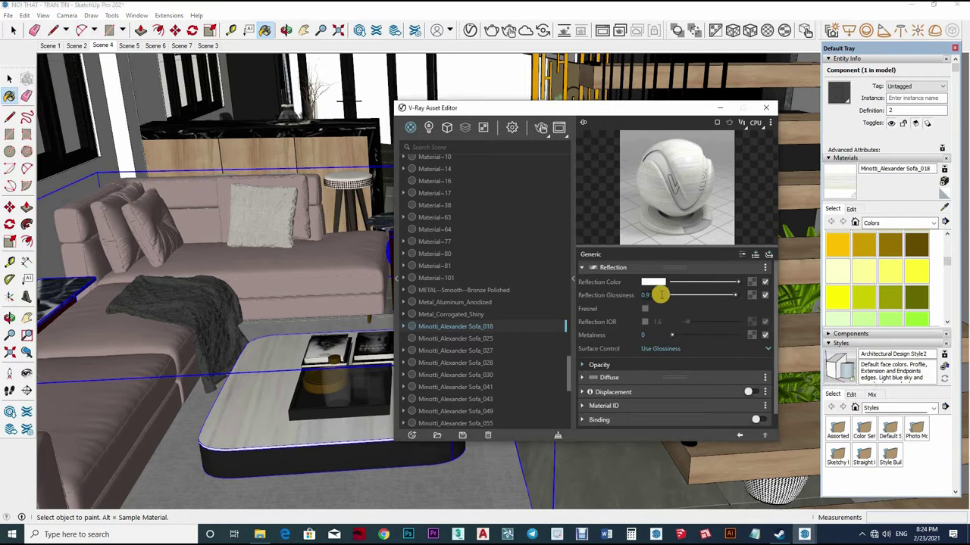
{"action": "key", "text": "Return"}
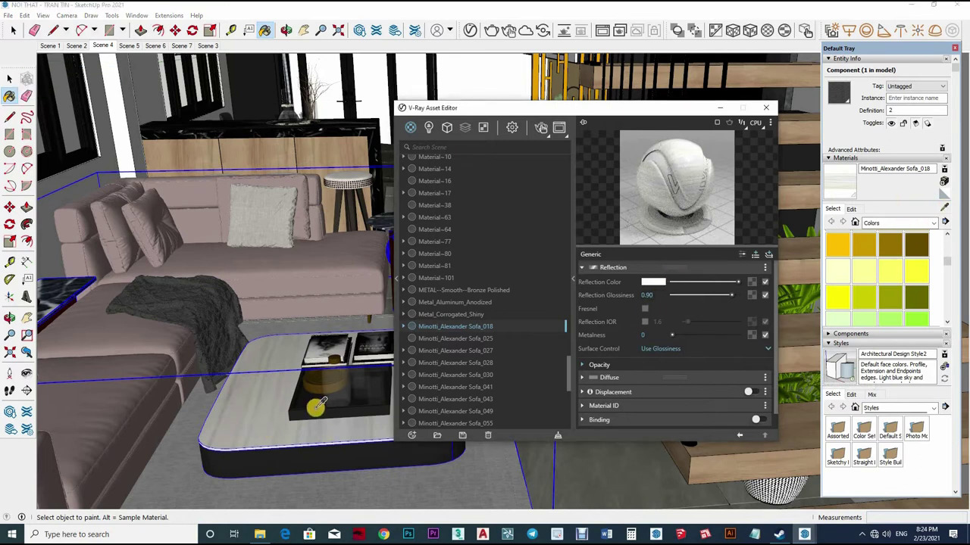
- Set the coffee table's Color_B20 glossiness to 0.85, then sample Gold_Bump_5cm
{"action": "left_click", "coordinate": [317, 407], "text": "alt"}
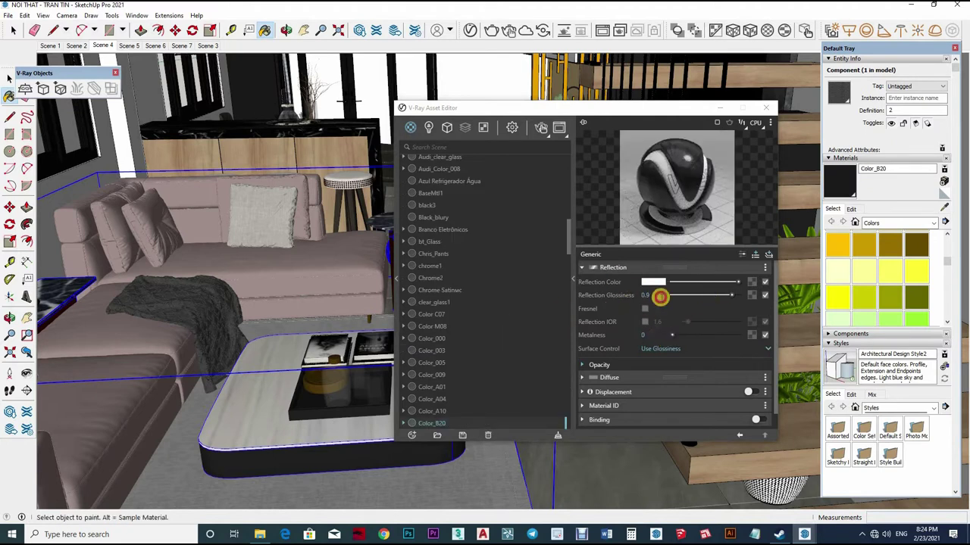
{"action": "left_click", "coordinate": [659, 298]}
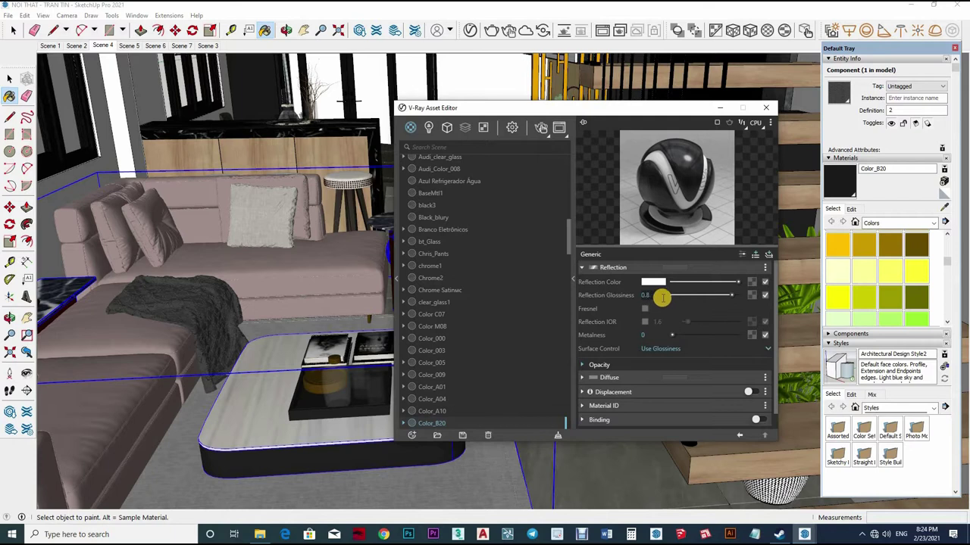
{"action": "left_click", "coordinate": [662, 297]}
{"action": "type", "text": "5"}
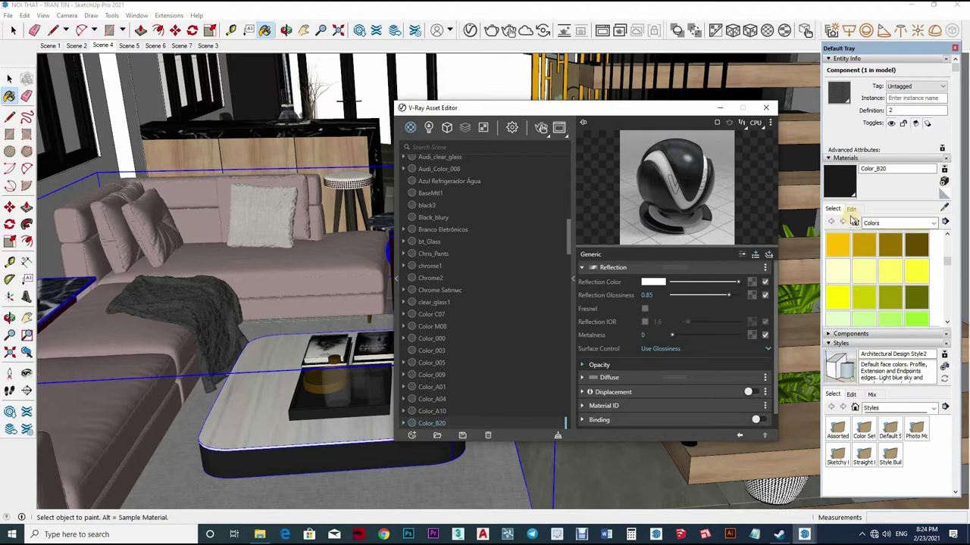
{"action": "left_click", "coordinate": [695, 285]}
{"action": "left_click", "coordinate": [944, 207]}
{"action": "left_click", "coordinate": [366, 191]}
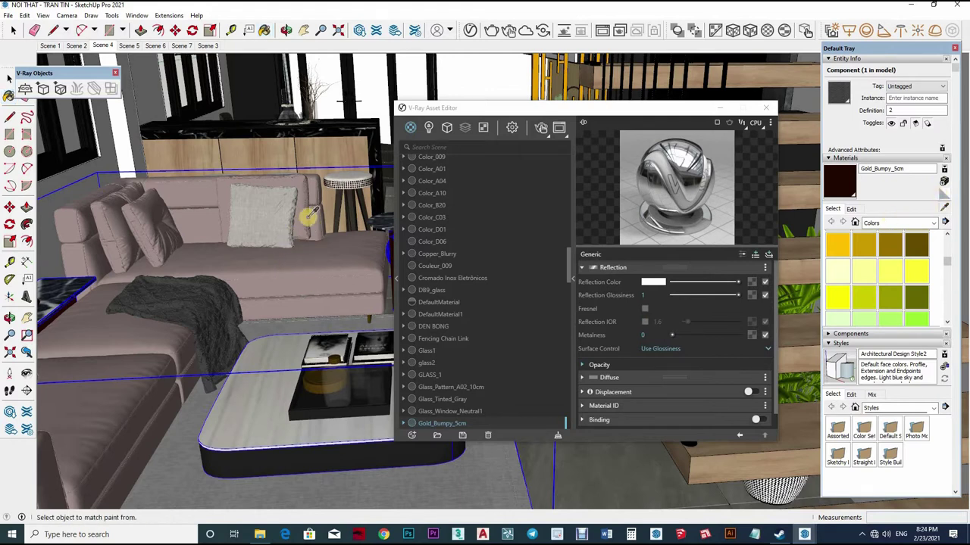
- Lower Material#3's Reflection Glossiness from 0.8 to 0.75
{"action": "mouse_move", "coordinate": [311, 214]}
{"action": "middle_mouse_down"}
{"action": "mouse_move", "coordinate": [326, 194]}
{"action": "mouse_move", "coordinate": [536, 299]}
{"action": "mouse_move", "coordinate": [656, 308]}
{"action": "middle_mouse_up"}
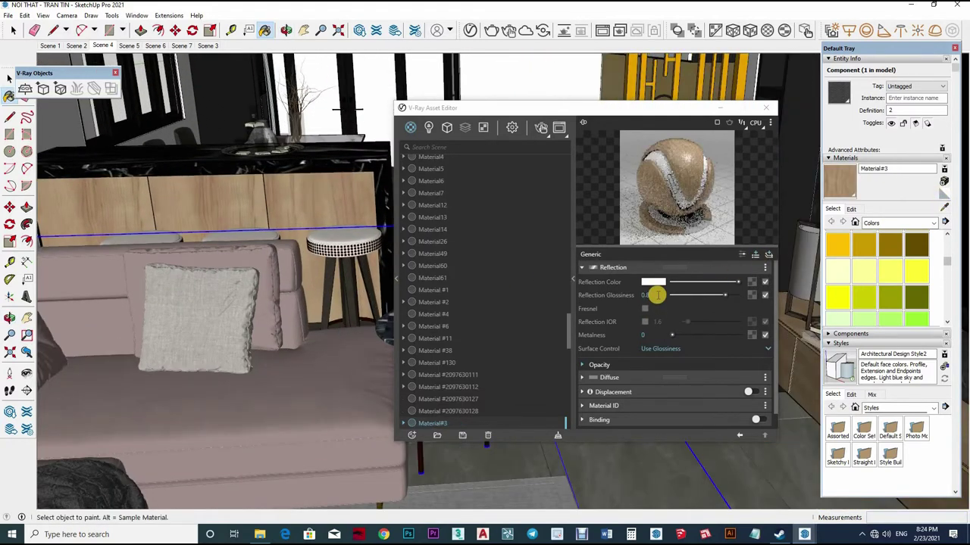
{"action": "left_click", "coordinate": [656, 295]}
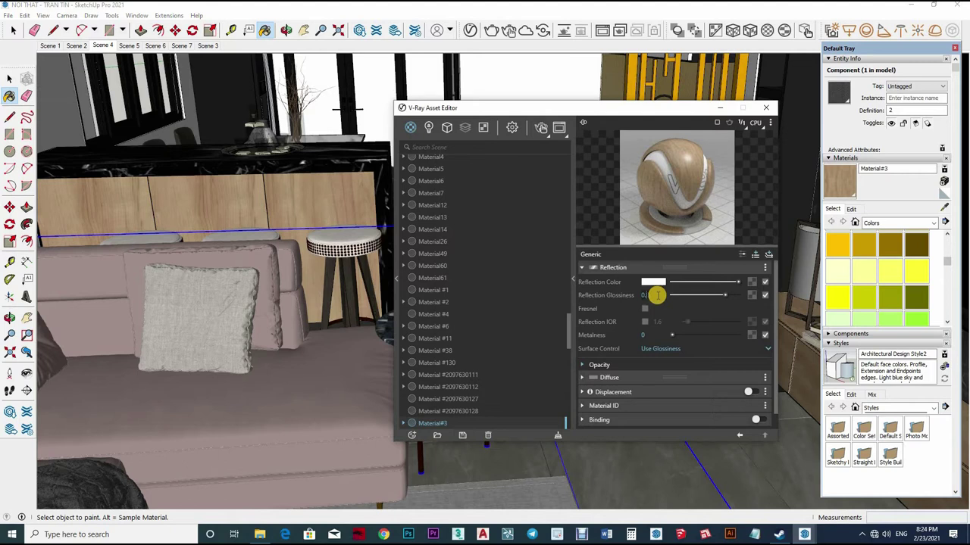
{"action": "type", "text": "75"}
{"action": "key", "text": "Return"}
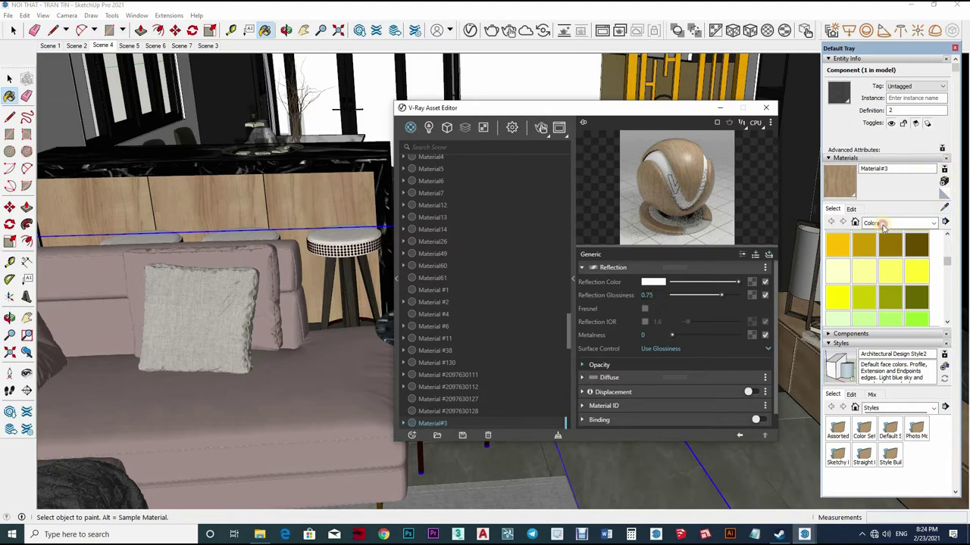
- Orbit toward the sofa back and sample Minotti_Alexander Sofa_027
{"action": "middle_click", "coordinate": [295, 288]}
{"action": "left_click", "coordinate": [383, 337], "text": "alt"}
{"action": "middle_click_drag", "start_coordinate": [356, 333], "coordinate": [700, 295]}
{"action": "left_click", "coordinate": [654, 298]}
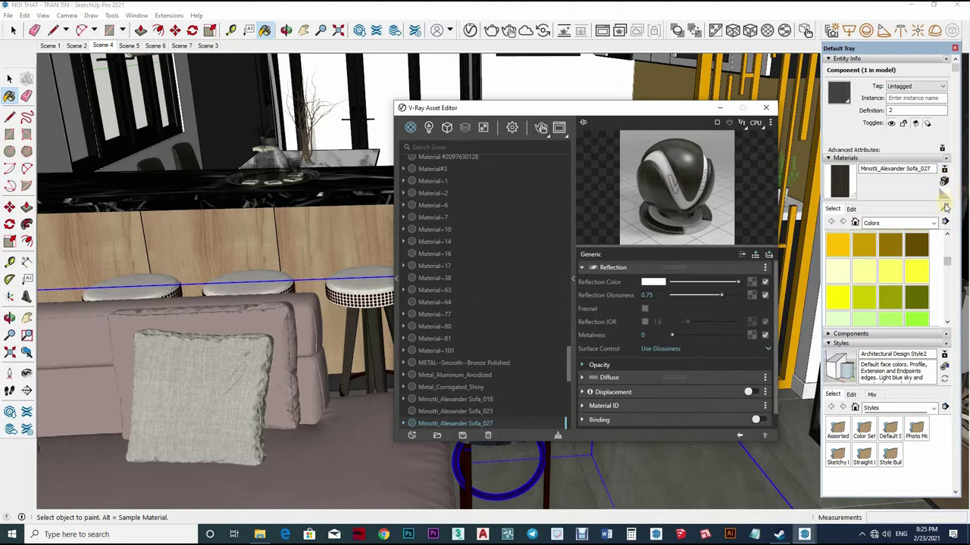
{"action": "left_click", "coordinate": [654, 296]}
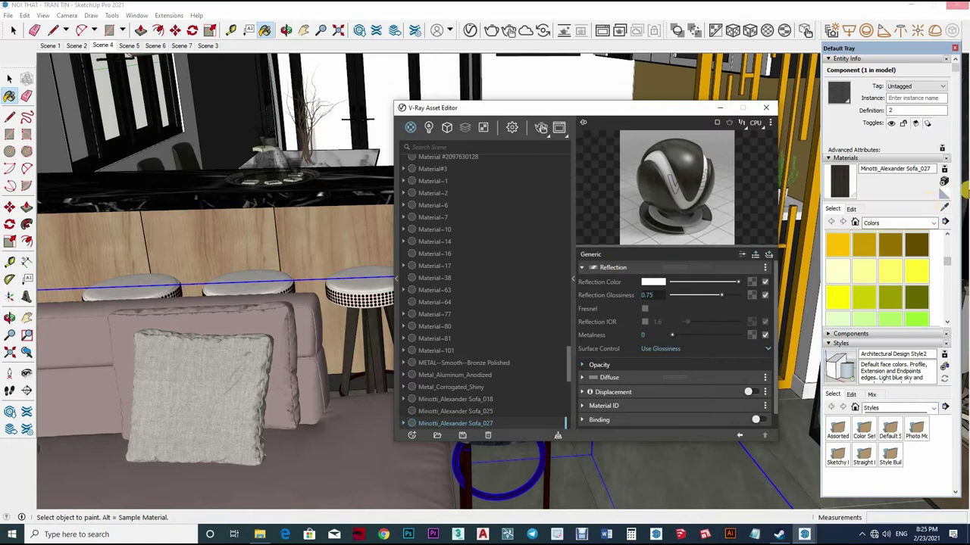
{"action": "key", "text": "alt"}
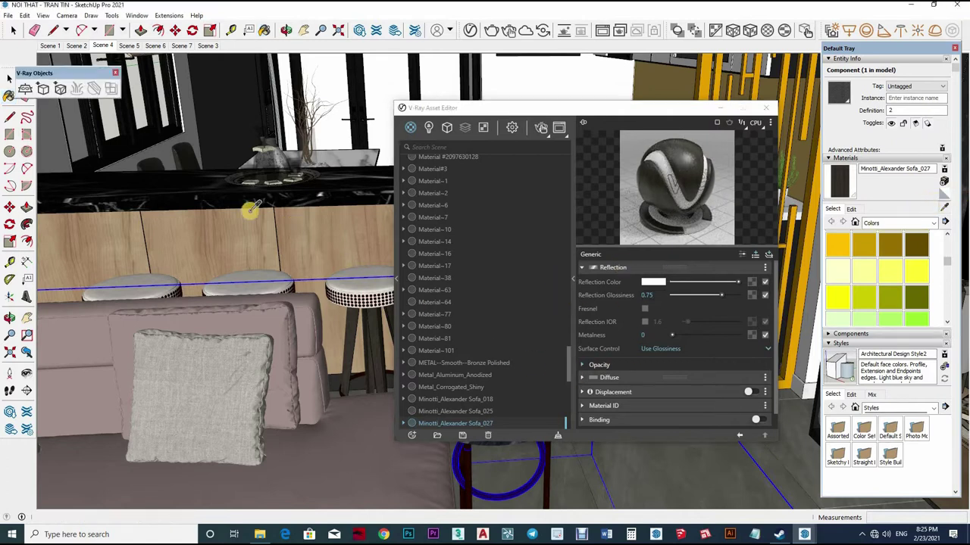
- Sample the countertop's Material7 and set its Reflection Glossiness to 0.9
{"action": "left_click", "coordinate": [334, 187], "text": "alt"}
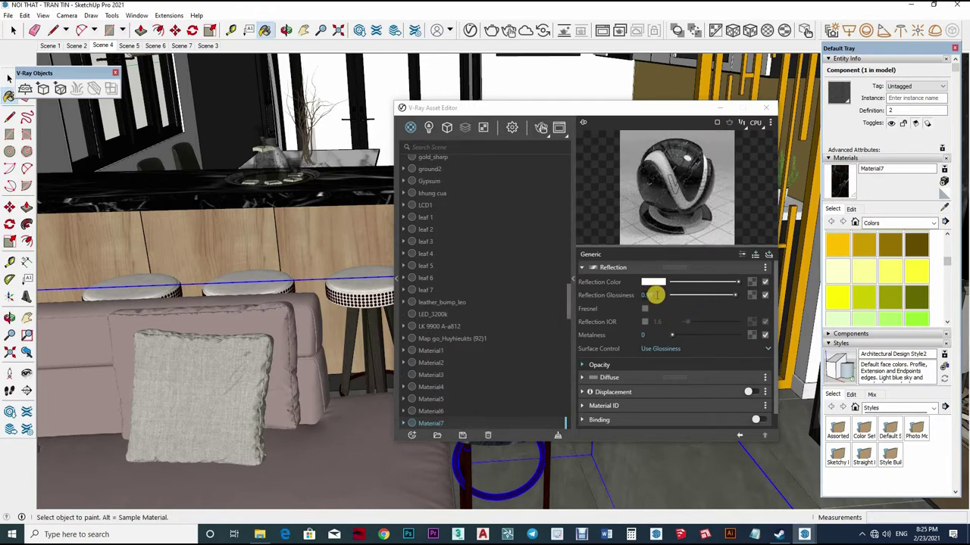
{"action": "left_click", "coordinate": [656, 295]}
{"action": "type", "text": "0.9"}
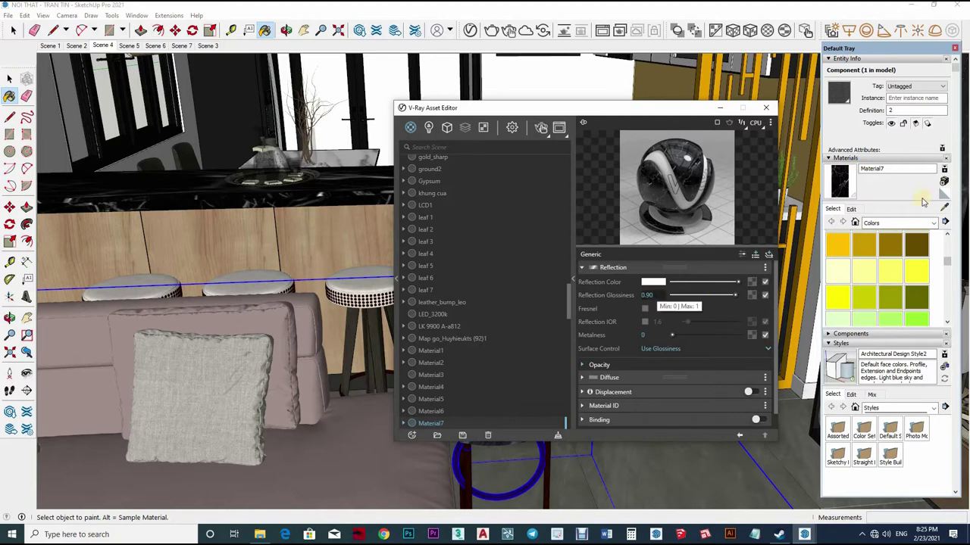
{"action": "key", "text": "Return"}
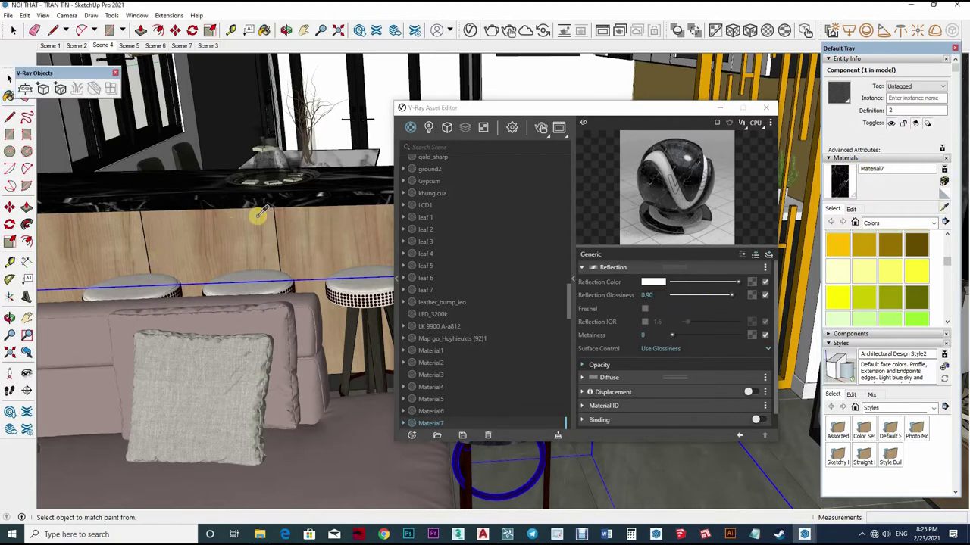
- Sample GLASS_1 and add a Reflective Coat layer with its advanced options expanded
{"action": "mouse_move", "coordinate": [255, 212]}
{"action": "middle_mouse_down"}
{"action": "mouse_move", "coordinate": [428, 219]}
{"action": "mouse_move", "coordinate": [628, 303]}
{"action": "middle_mouse_up"}
{"action": "left_click", "coordinate": [768, 249], "text": "alt"}
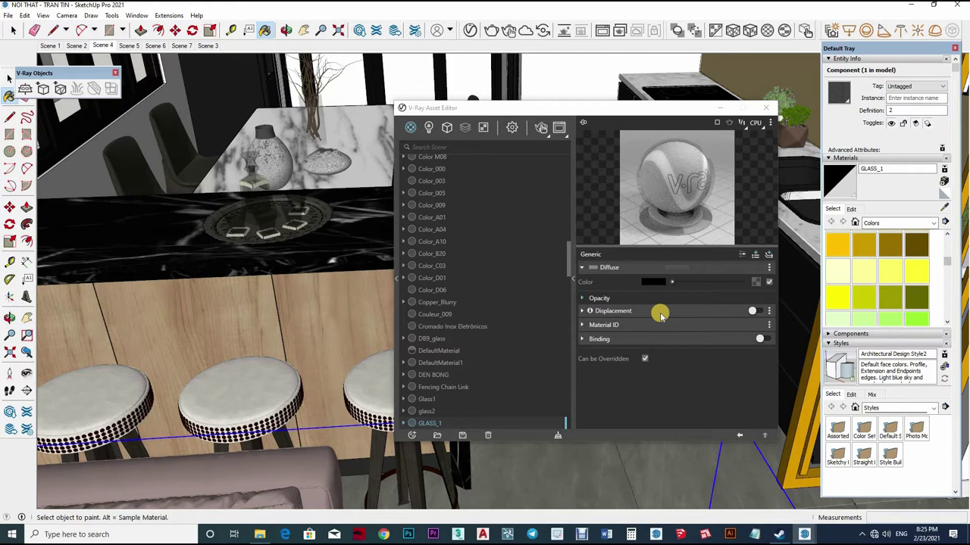
{"action": "left_click", "coordinate": [768, 256]}
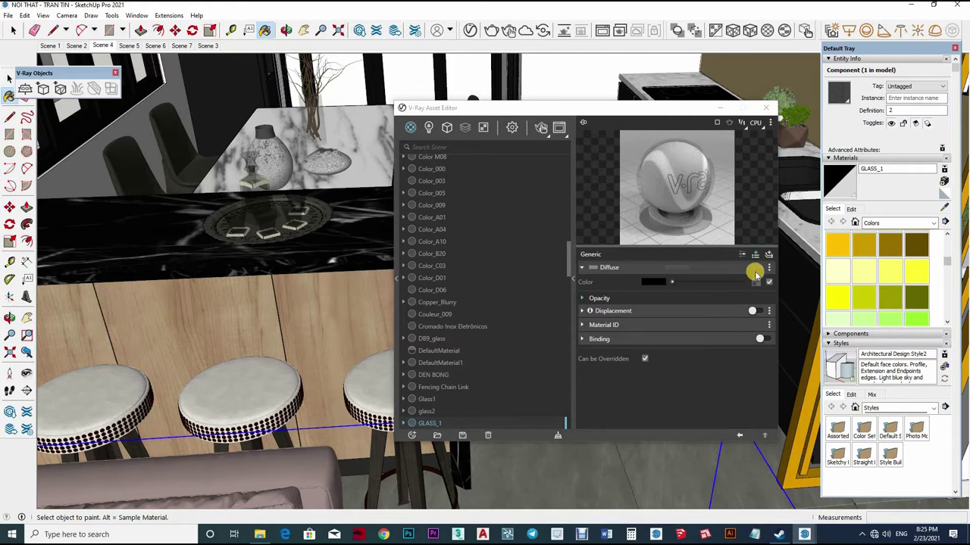
{"action": "left_click", "coordinate": [746, 303]}
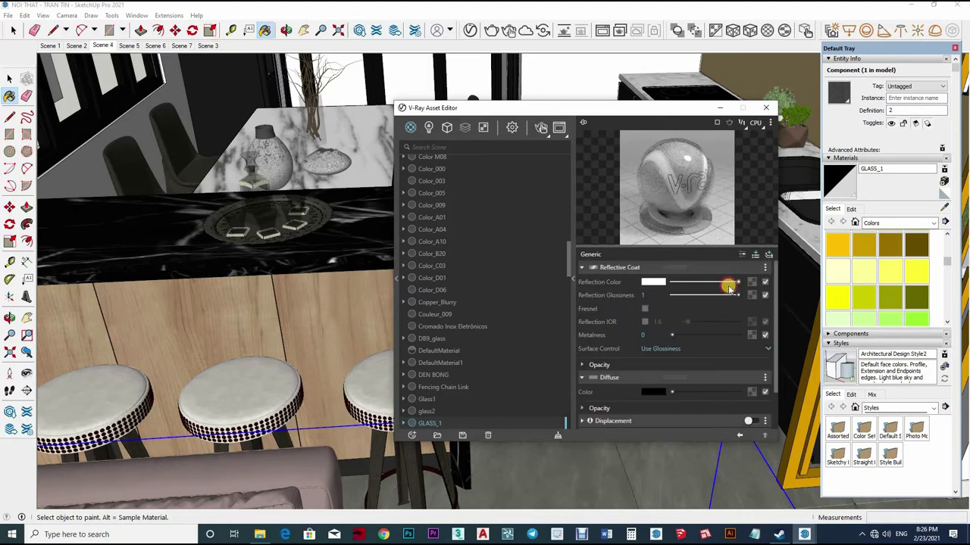
{"action": "left_click_drag", "start_coordinate": [728, 283], "coordinate": [728, 282]}
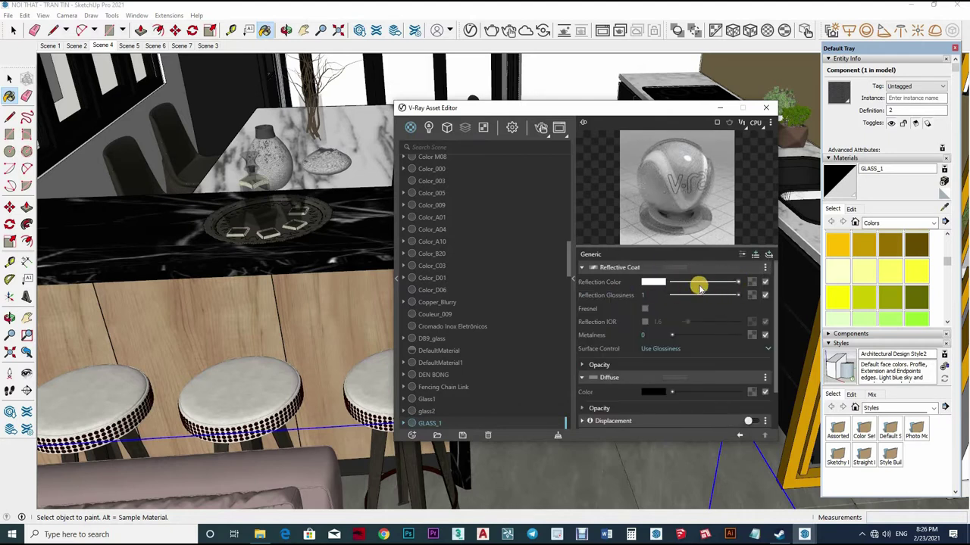
{"action": "left_click", "coordinate": [755, 255]}
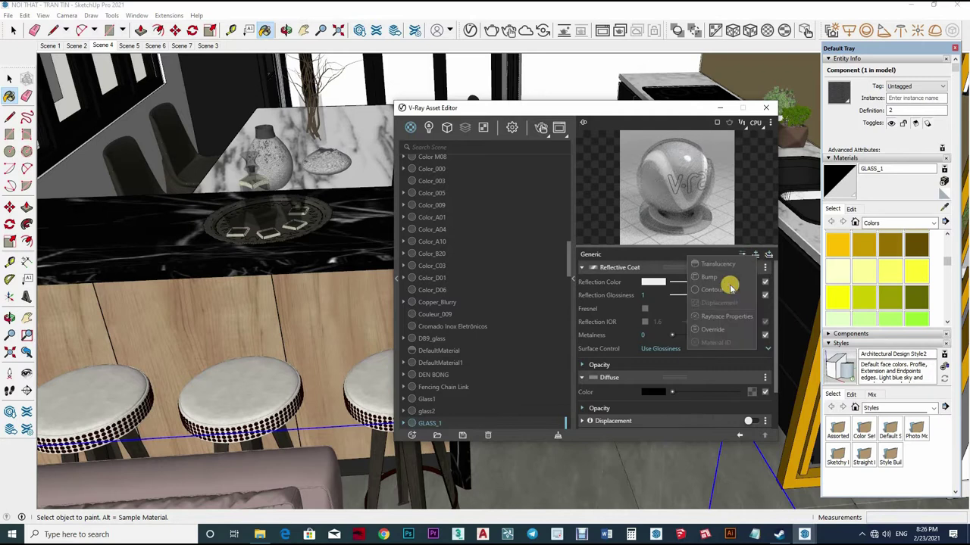
{"action": "left_click", "coordinate": [768, 255]}
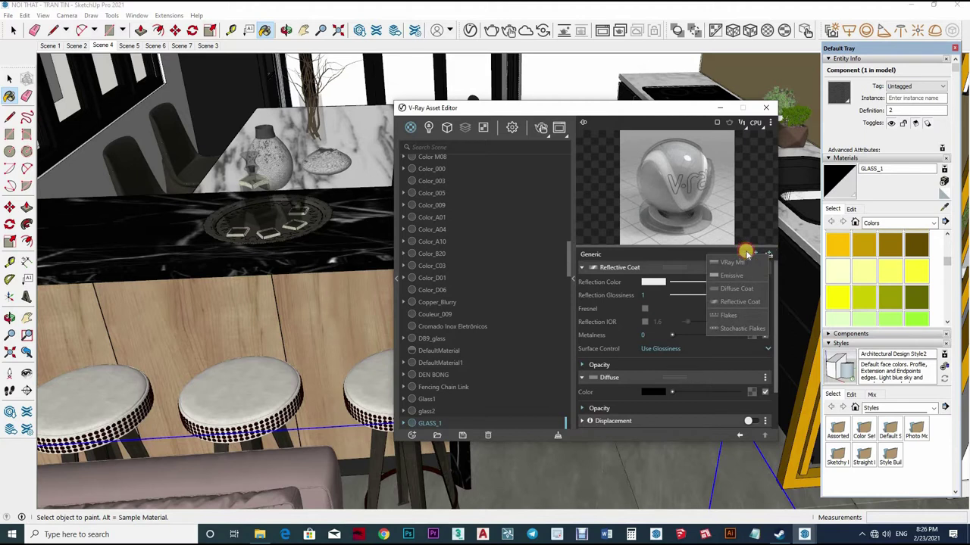
{"action": "left_click", "coordinate": [745, 253]}
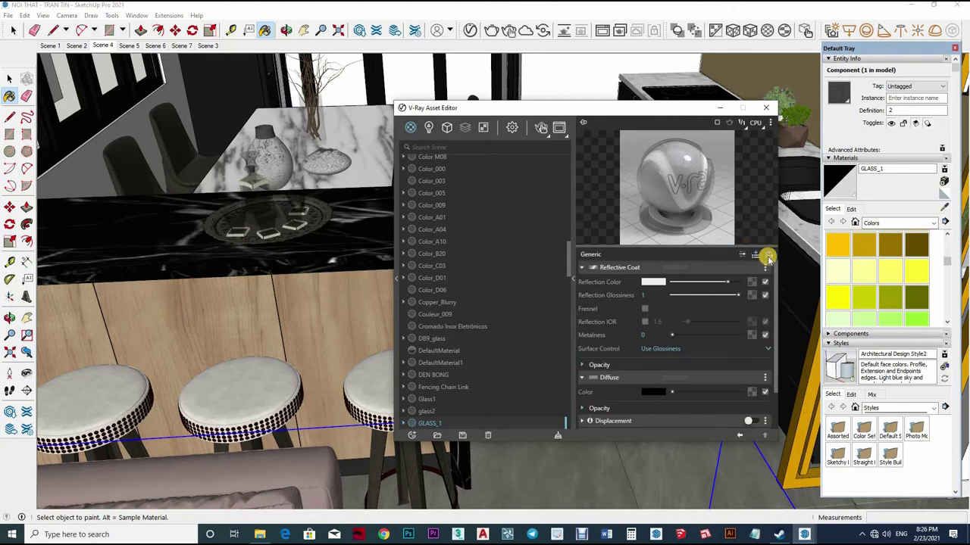
{"action": "left_click", "coordinate": [767, 257]}
{"action": "left_click", "coordinate": [767, 257]}
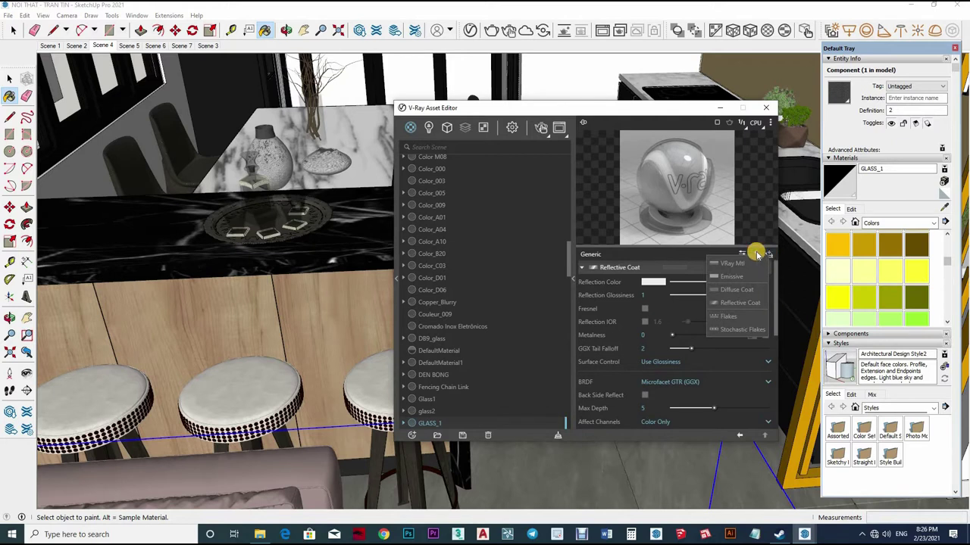
{"action": "left_click", "coordinate": [756, 254]}
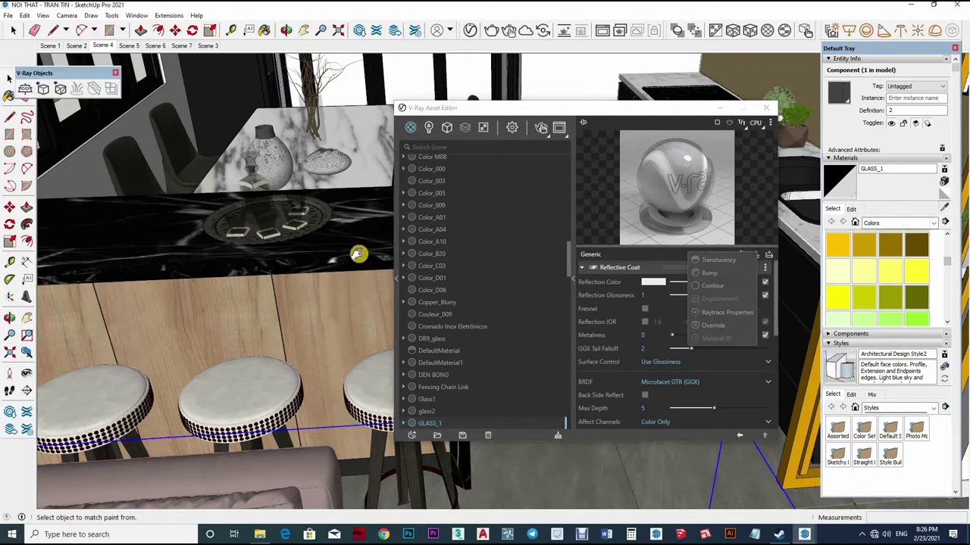
- Orbit toward the window blinds and sample the 02 - Defaultjs material
{"action": "scroll", "coordinate": [283, 243], "scroll_direction": "up", "scroll_amount": 3}
{"action": "scroll", "coordinate": [223, 381], "scroll_direction": "up", "scroll_amount": 3}
{"action": "mouse_move", "coordinate": [224, 381]}
{"action": "middle_mouse_down"}
{"action": "mouse_move", "coordinate": [244, 288]}
{"action": "mouse_move", "coordinate": [277, 357]}
{"action": "mouse_move", "coordinate": [327, 186]}
{"action": "mouse_move", "coordinate": [333, 220]}
{"action": "middle_mouse_up"}
{"action": "left_click", "coordinate": [333, 219], "text": "alt"}
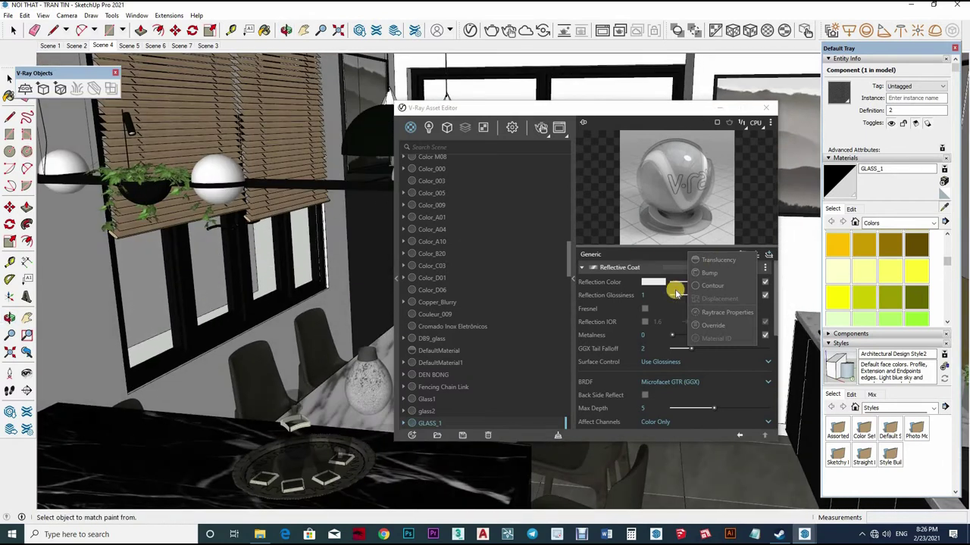
- Set 02 - Defaultjs Reflection Glossiness to 0.75
{"action": "left_click", "coordinate": [655, 298]}
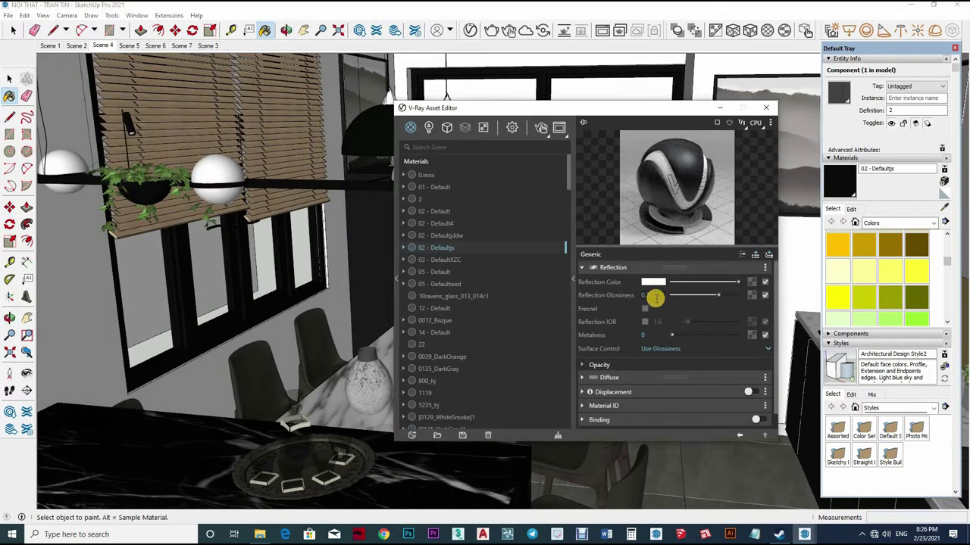
{"action": "type", "text": "75"}
{"action": "key", "text": "Return"}
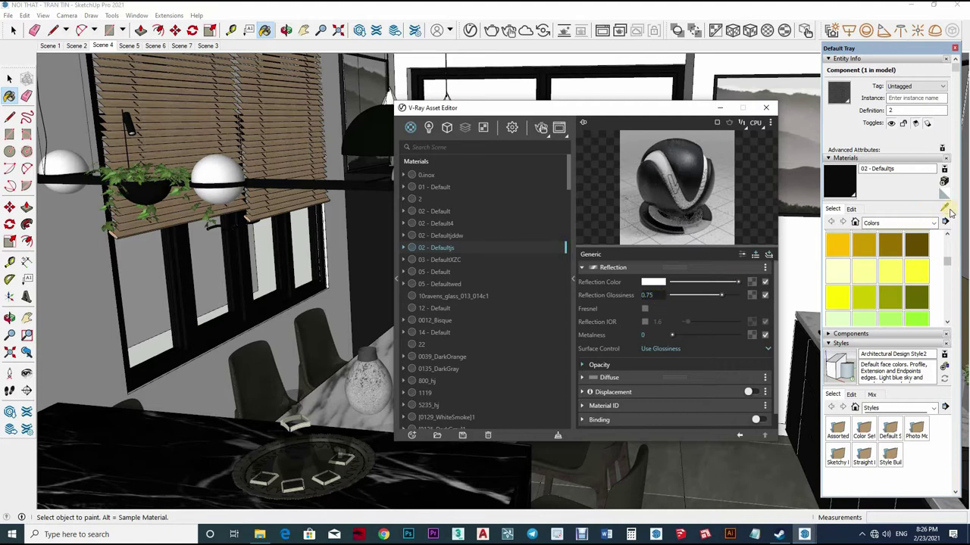
- Sample Material #130, Chris_Pants, Glass1, 5235_hj and finally 0135_DarkGray from the scene
{"action": "left_click", "coordinate": [643, 307], "text": "alt"}
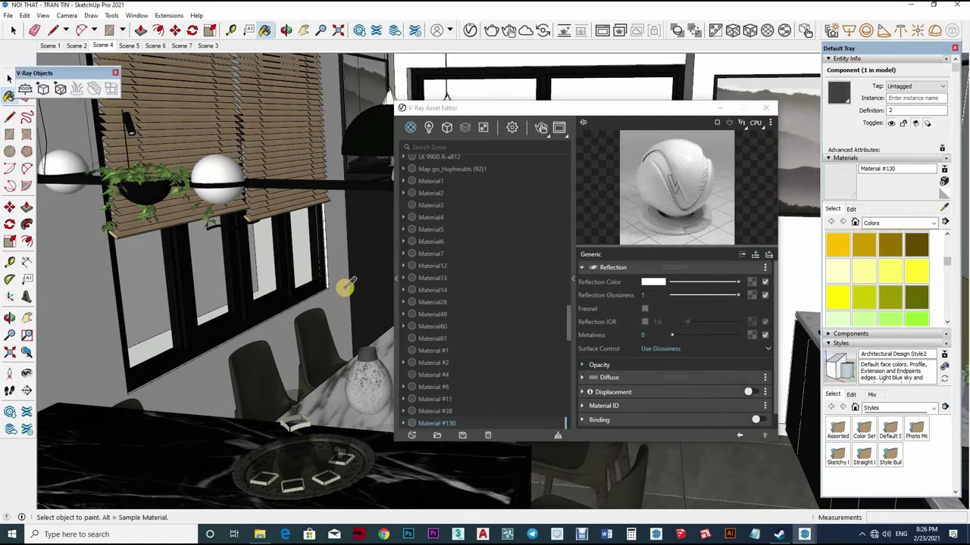
{"action": "left_click", "coordinate": [338, 252], "text": "alt"}
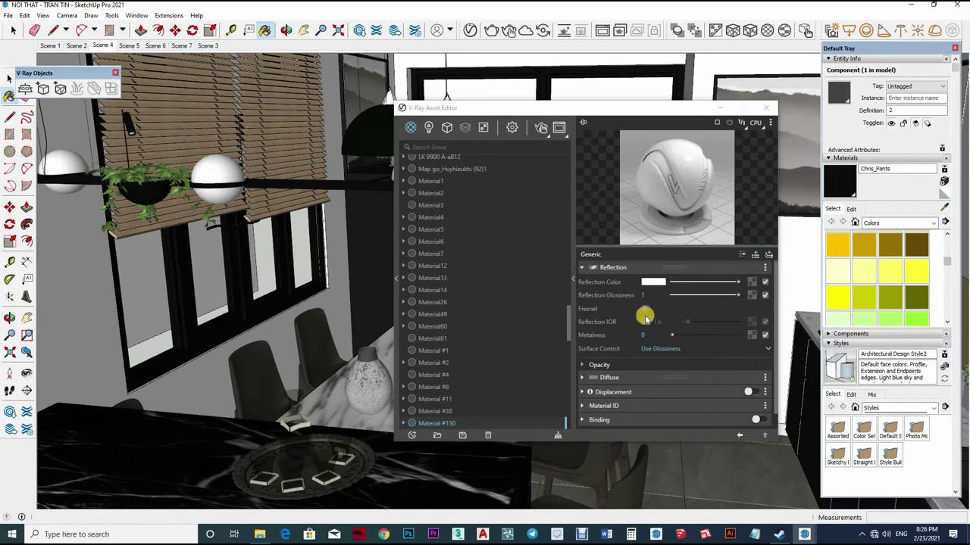
{"action": "left_click", "coordinate": [174, 309], "text": "alt"}
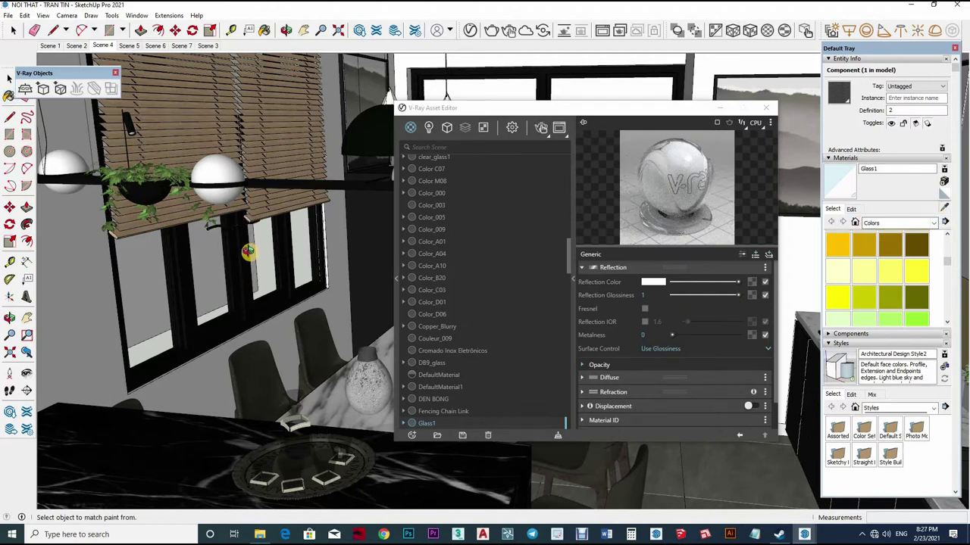
{"action": "left_click", "coordinate": [190, 182], "text": "alt"}
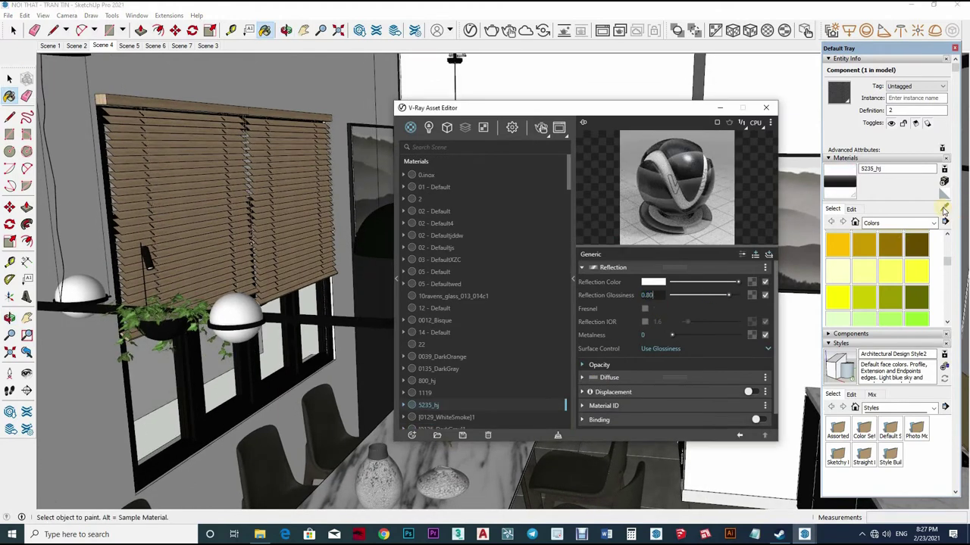
{"action": "mouse_move", "coordinate": [195, 134]}
{"action": "middle_mouse_down"}
{"action": "mouse_move", "coordinate": [173, 152]}
{"action": "mouse_move", "coordinate": [490, 251]}
{"action": "middle_mouse_up"}
{"action": "left_click", "coordinate": [438, 368]}
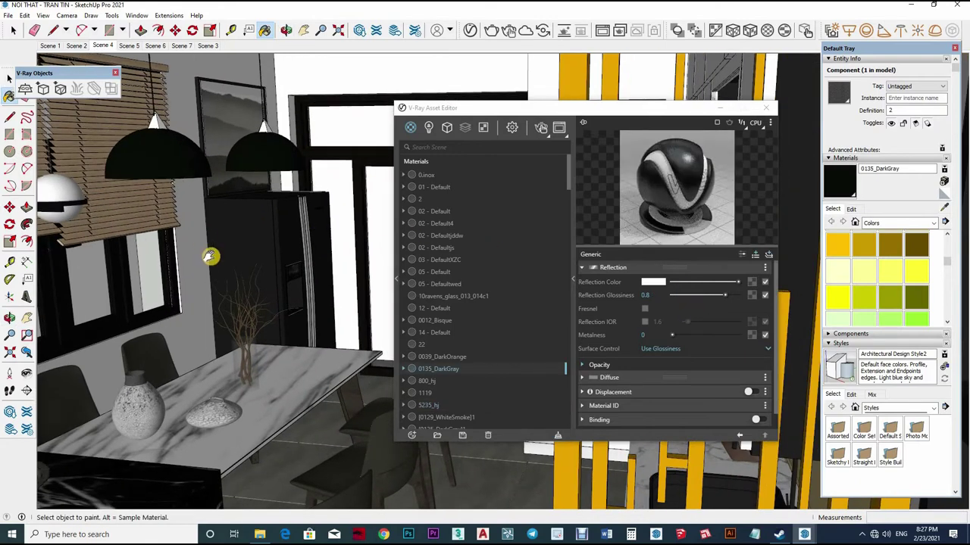
{"action": "mouse_move", "coordinate": [241, 243]}
{"action": "middle_mouse_down"}
{"action": "mouse_move", "coordinate": [300, 254]}
{"action": "mouse_move", "coordinate": [260, 223]}
{"action": "mouse_move", "coordinate": [689, 227]}
{"action": "mouse_move", "coordinate": [946, 210]}
{"action": "middle_mouse_up"}
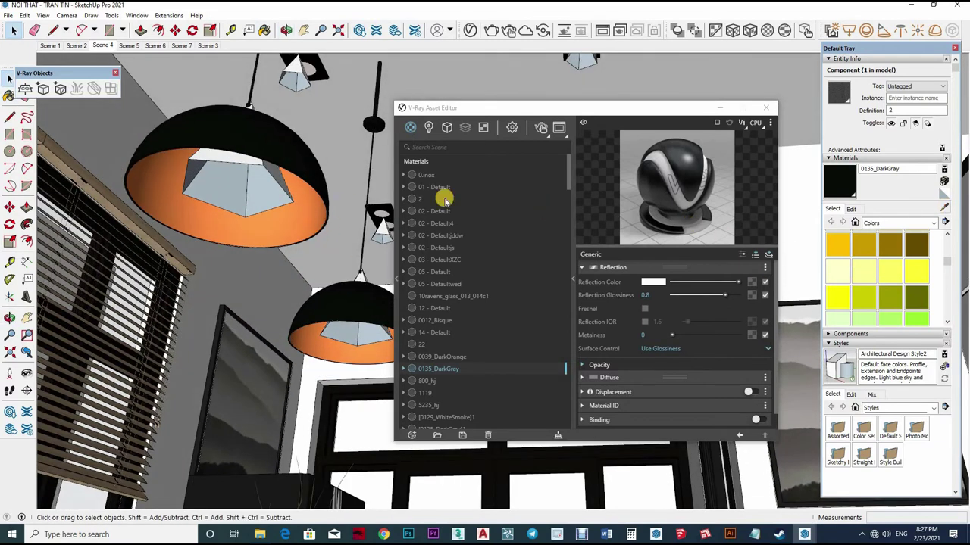
- Add an Emissive layer with intensity 30 to the lamp-shade material [Color_A07]1
{"action": "key", "text": "b"}
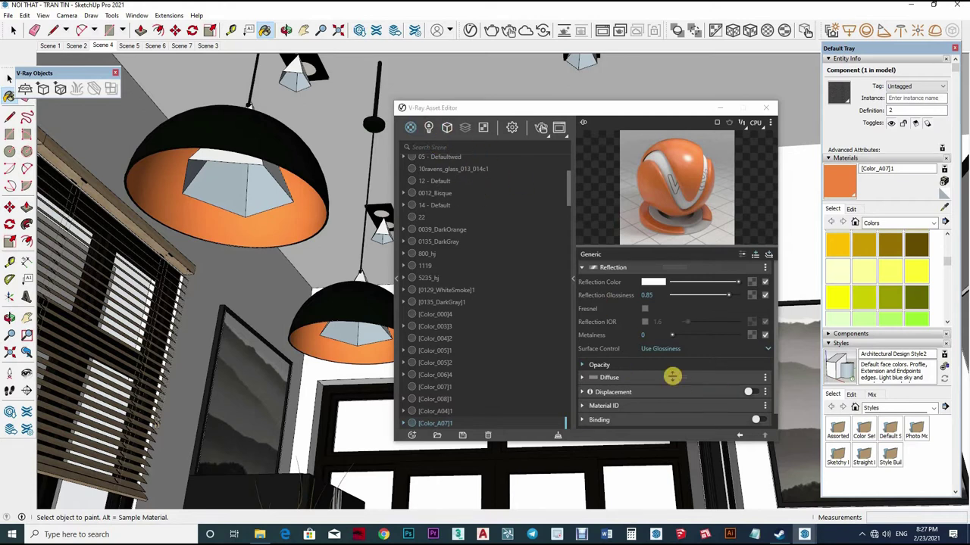
{"action": "scroll", "coordinate": [683, 397], "scroll_direction": "down", "scroll_amount": 1}
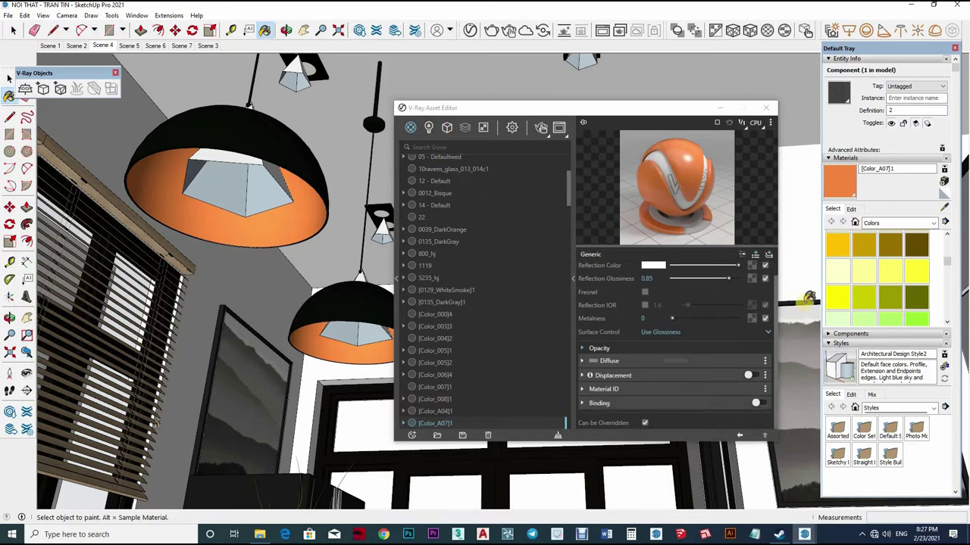
{"action": "scroll", "coordinate": [701, 330], "scroll_direction": "up", "scroll_amount": 1}
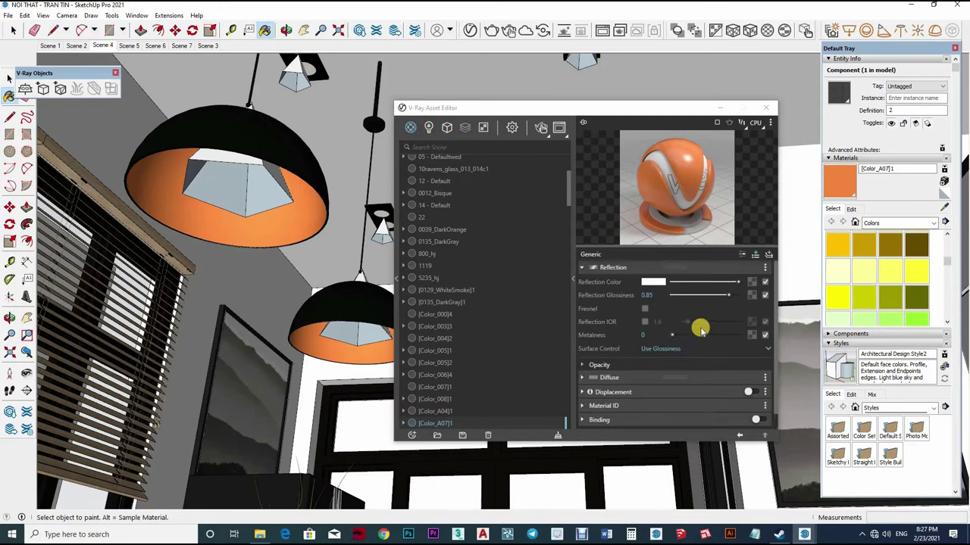
{"action": "left_click", "coordinate": [429, 128]}
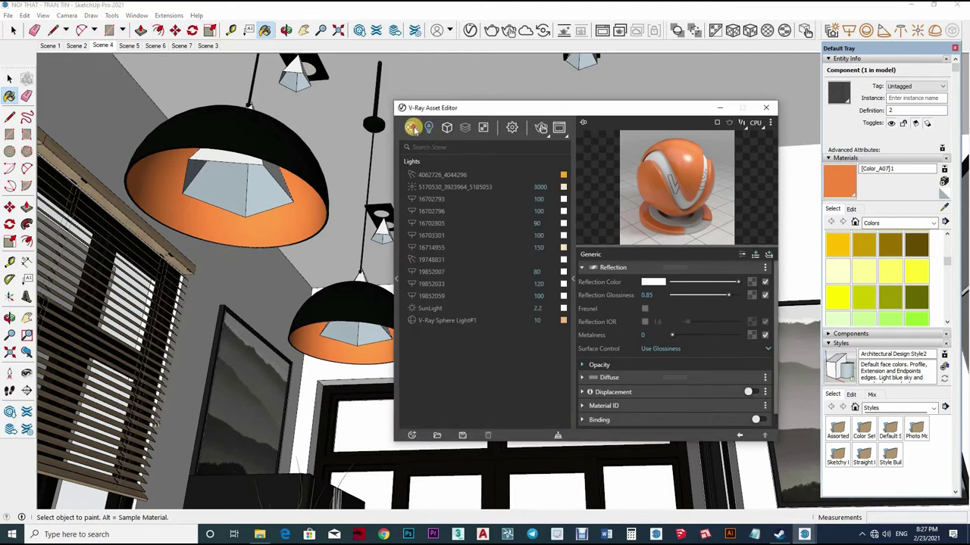
{"action": "left_click", "coordinate": [768, 256]}
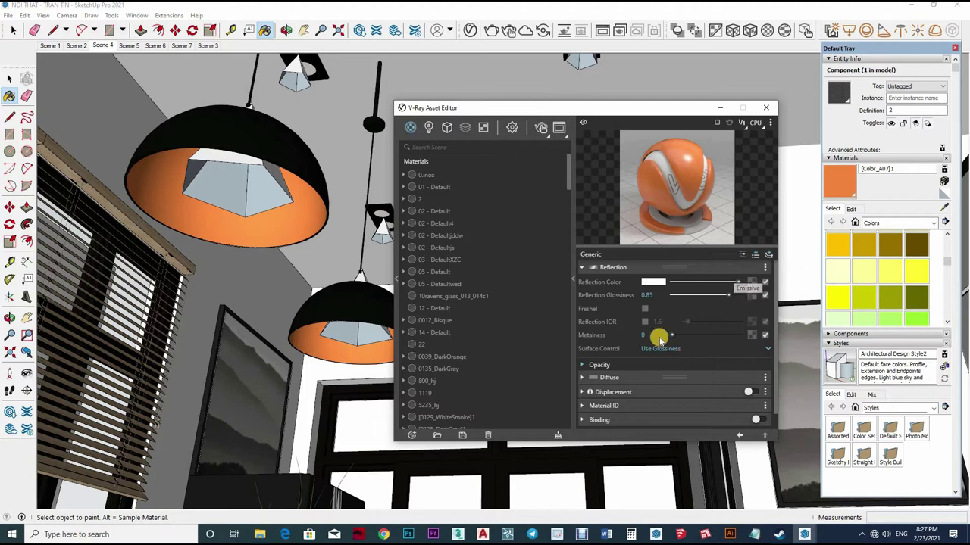
{"action": "left_click", "coordinate": [731, 275]}
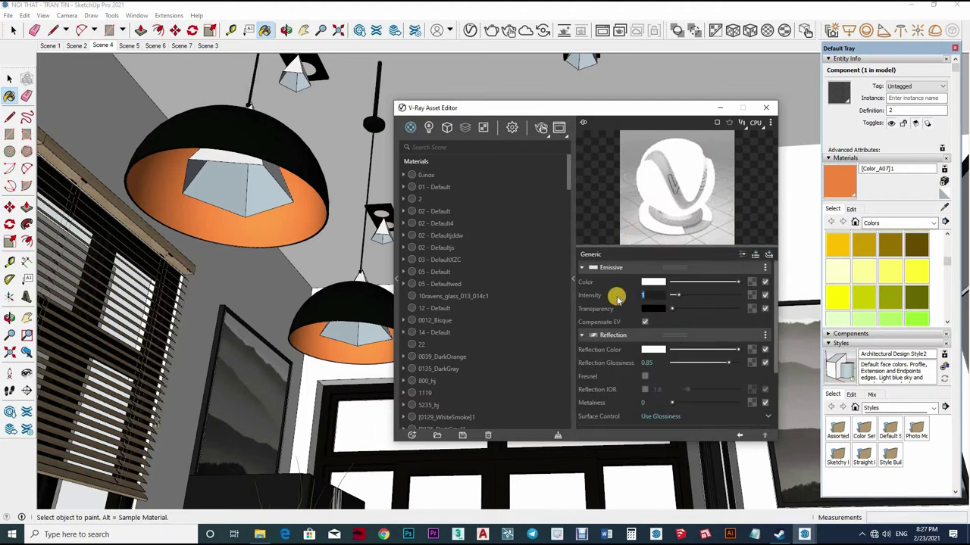
{"action": "mouse_move", "coordinate": [590, 296]}
{"action": "type", "text": "30"}
{"action": "key", "text": "Return"}
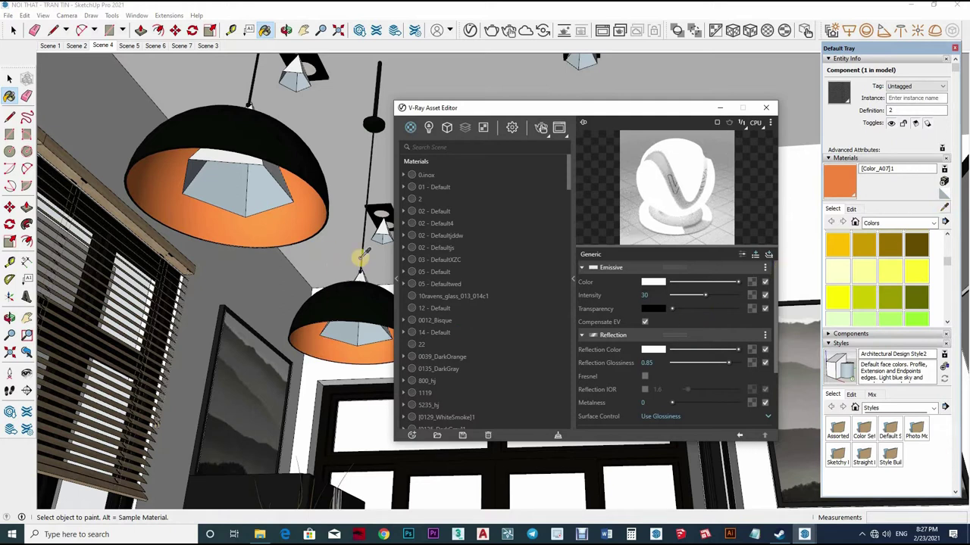
- Orbit around the pendant lamps and resample 0135_DarkGray
{"action": "key", "text": "alt"}
{"action": "middle_click_drag", "start_coordinate": [324, 206], "coordinate": [426, 285]}
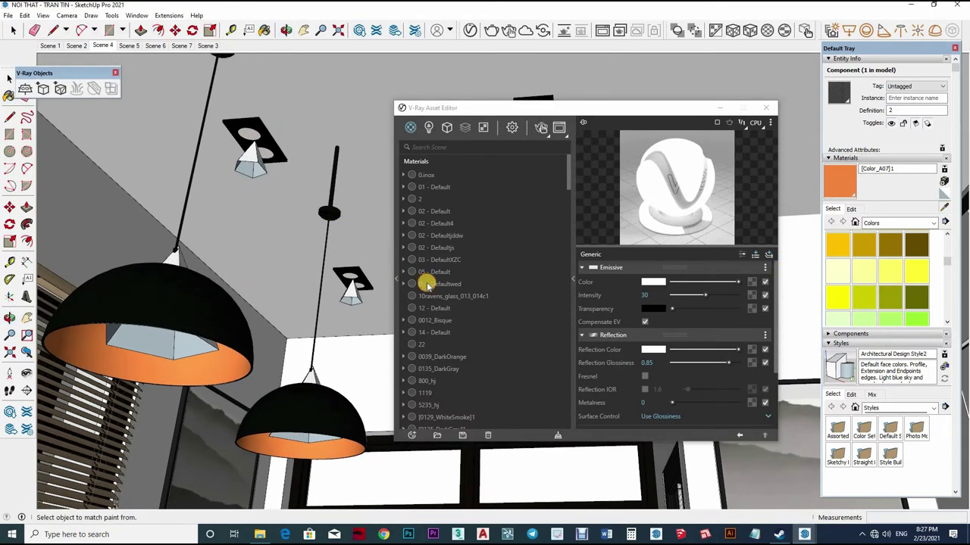
{"action": "left_click", "coordinate": [353, 438], "text": "alt"}
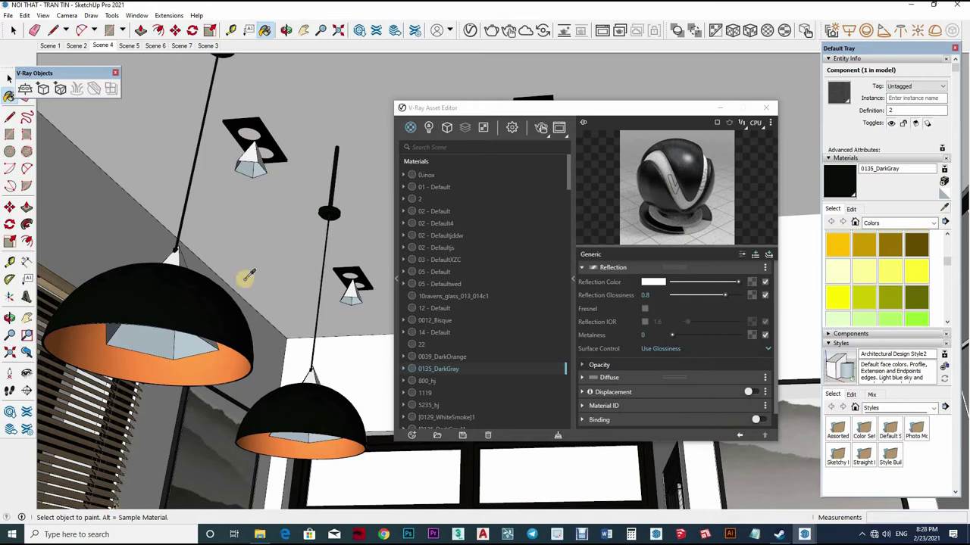
- Sample the marble 14 - Default material, then return to Scene 4 with the editor moved aside
{"action": "mouse_move", "coordinate": [248, 277]}
{"action": "middle_mouse_down"}
{"action": "mouse_move", "coordinate": [227, 429]}
{"action": "mouse_move", "coordinate": [270, 384]}
{"action": "mouse_move", "coordinate": [213, 411]}
{"action": "mouse_move", "coordinate": [321, 381]}
{"action": "mouse_move", "coordinate": [534, 256]}
{"action": "middle_mouse_up"}
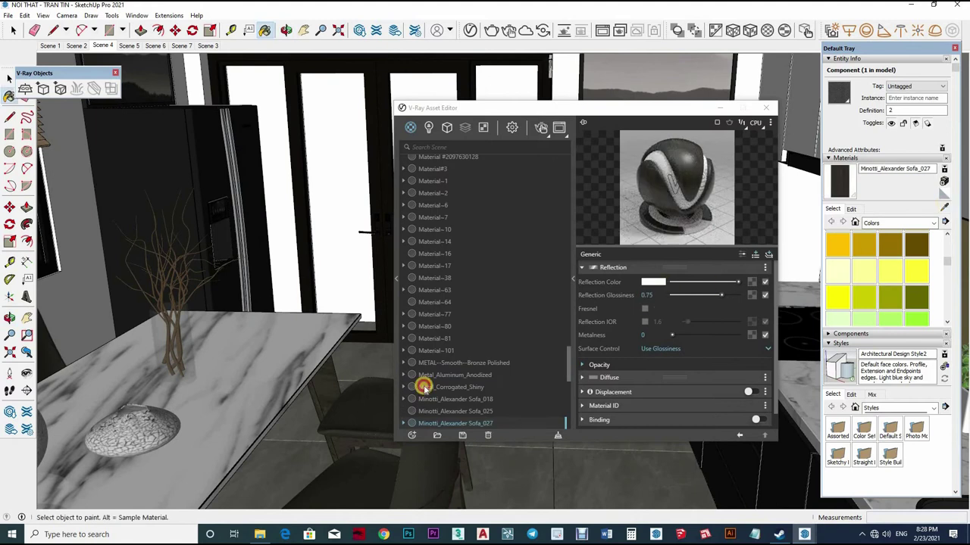
{"action": "left_click", "coordinate": [303, 378], "text": "alt"}
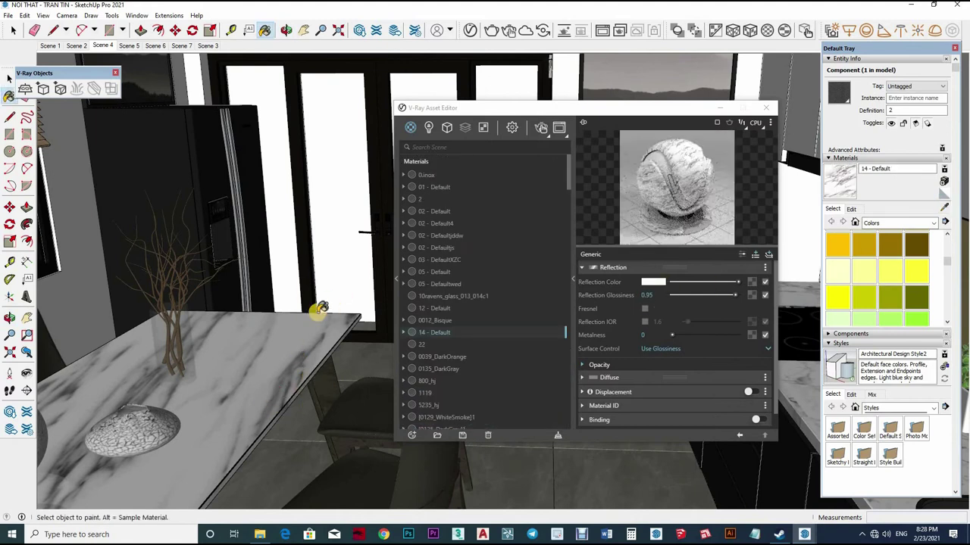
{"action": "middle_click_drag", "start_coordinate": [322, 307], "coordinate": [283, 340]}
{"action": "left_click", "coordinate": [106, 47]}
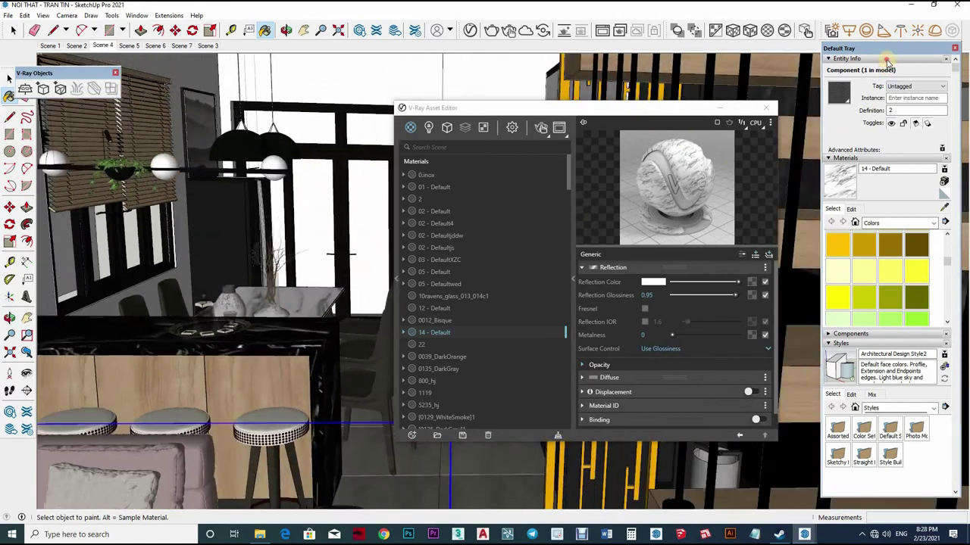
{"action": "left_click_drag", "start_coordinate": [530, 107], "coordinate": [773, 23]}
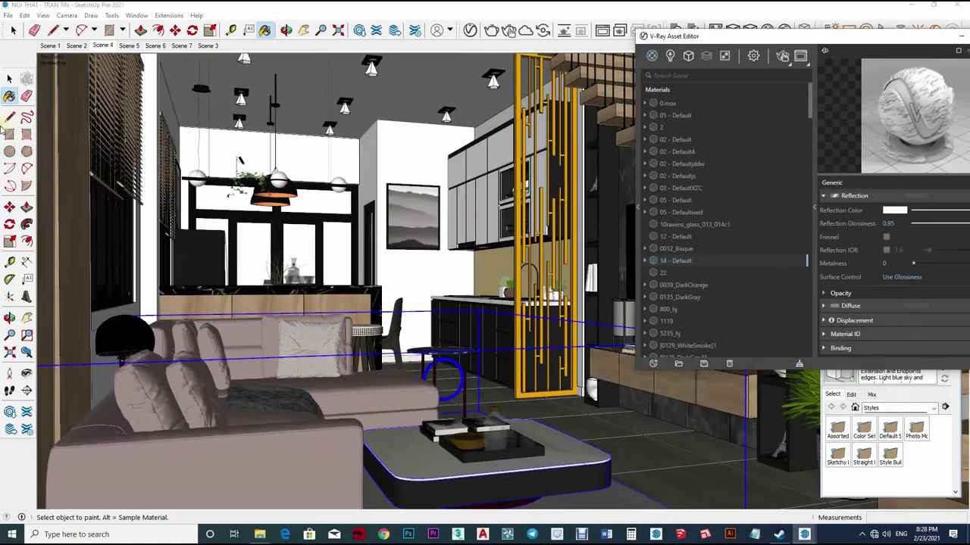
- Zoom toward the kitchen and set the marble tabletop's Reflection Glossiness to 0.90
{"action": "key", "text": "space"}
{"action": "left_click", "coordinate": [328, 150]}
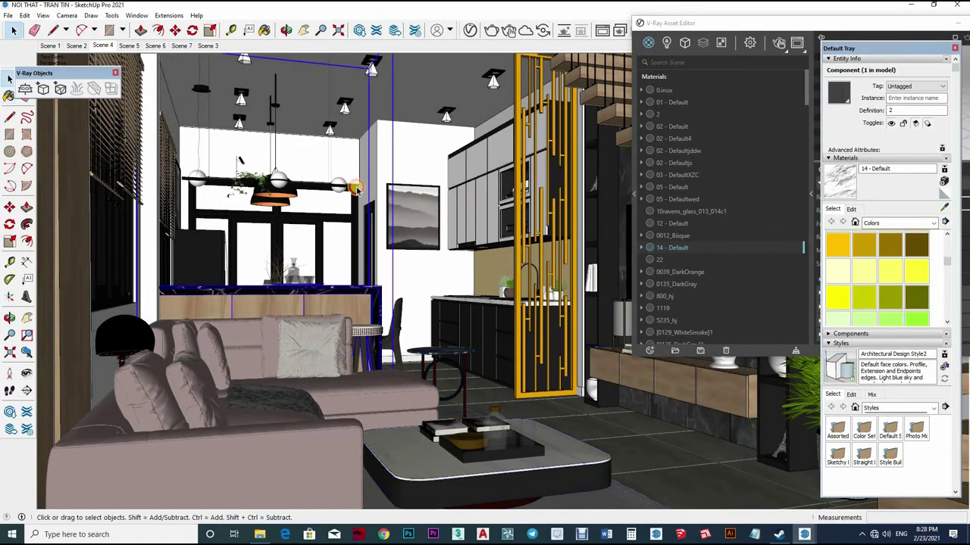
{"action": "left_click", "coordinate": [517, 343]}
{"action": "left_click", "coordinate": [528, 315]}
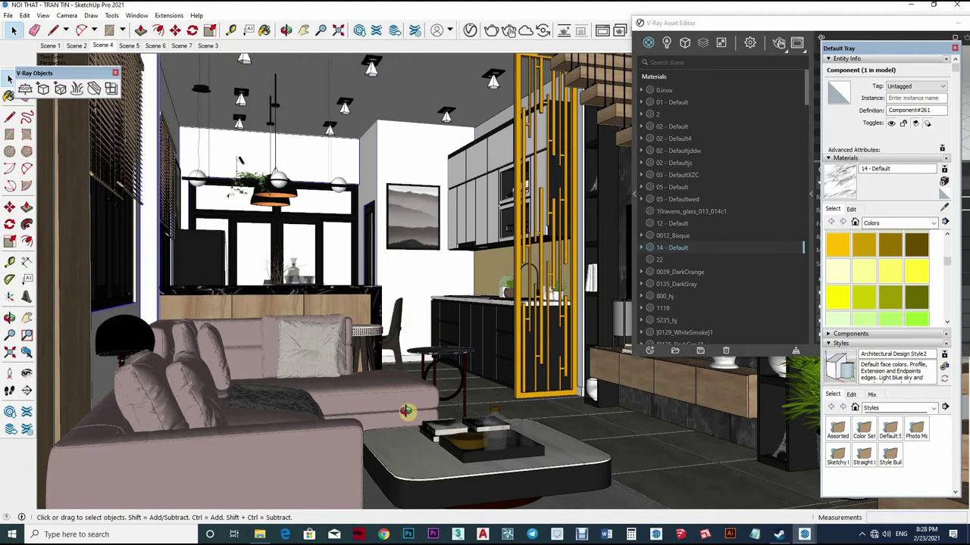
{"action": "scroll", "coordinate": [406, 411], "scroll_direction": "up", "scroll_amount": 5}
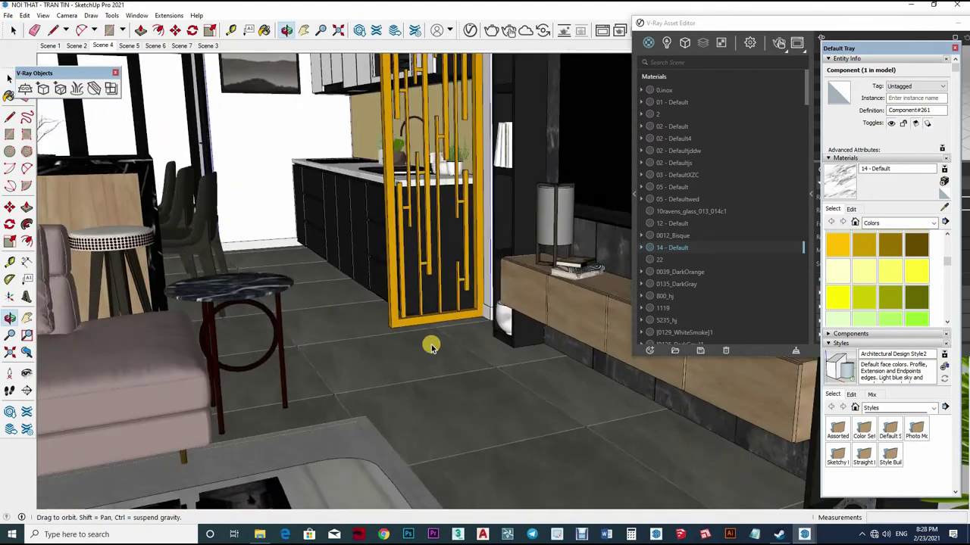
{"action": "mouse_move", "coordinate": [432, 342]}
{"action": "middle_mouse_down"}
{"action": "mouse_move", "coordinate": [628, 176]}
{"action": "mouse_move", "coordinate": [195, 368]}
{"action": "middle_mouse_up"}
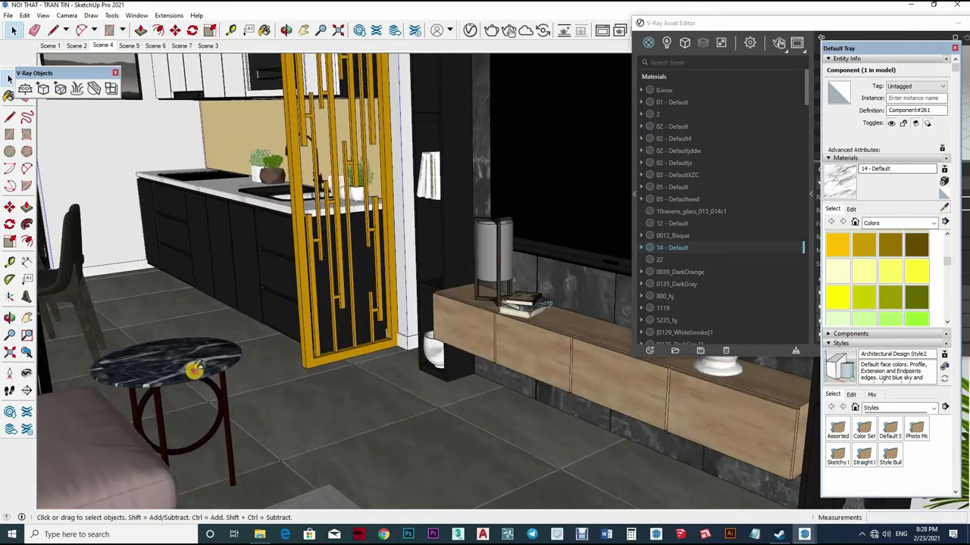
{"action": "key", "text": "b"}
{"action": "left_click", "coordinate": [195, 369], "text": "alt"}
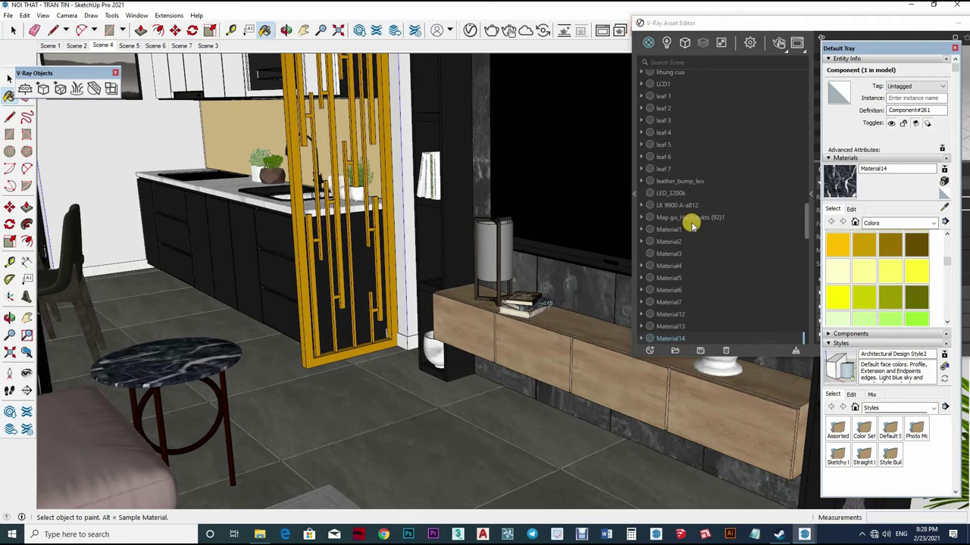
{"action": "left_click", "coordinate": [811, 193]}
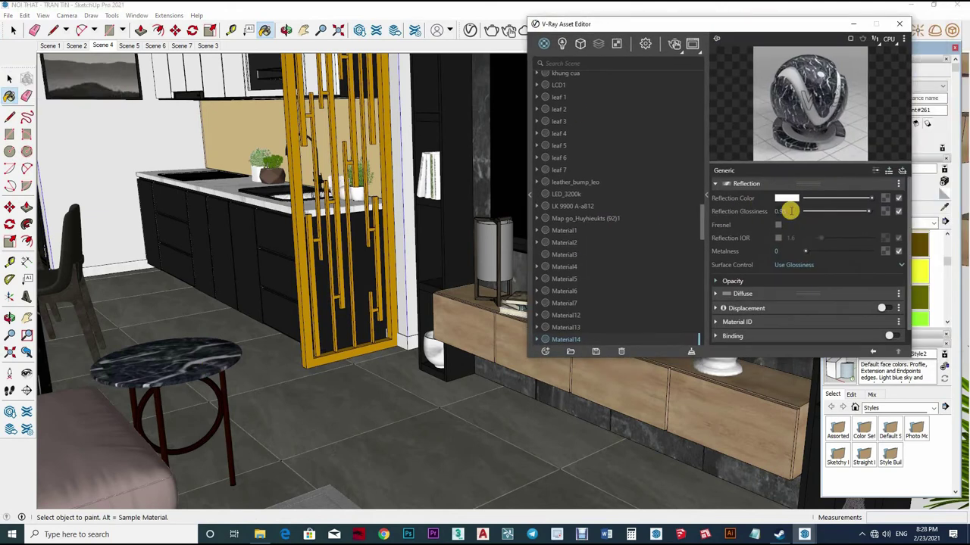
{"action": "type", "text": "0"}
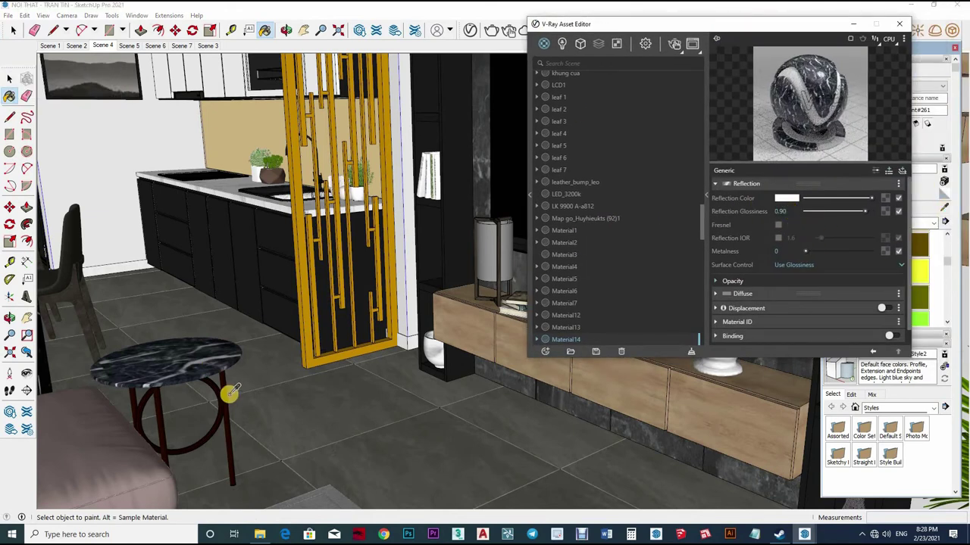
- Sample the gold partition's Color_D01 material and set its Reflection Glossiness to 0.90
{"action": "left_click", "coordinate": [226, 385], "text": "alt"}
{"action": "left_click", "coordinate": [781, 211]}
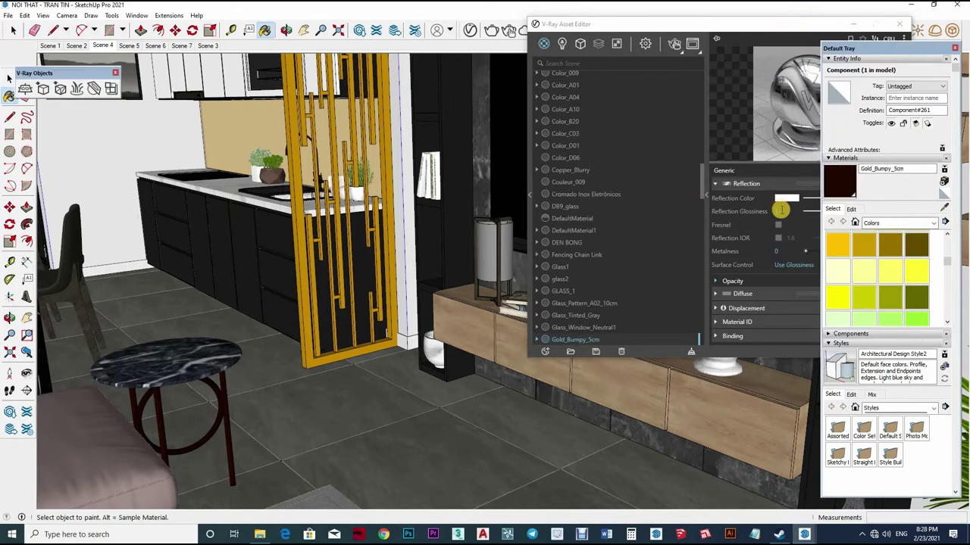
{"action": "left_click", "coordinate": [895, 33]}
{"action": "left_click", "coordinate": [936, 220]}
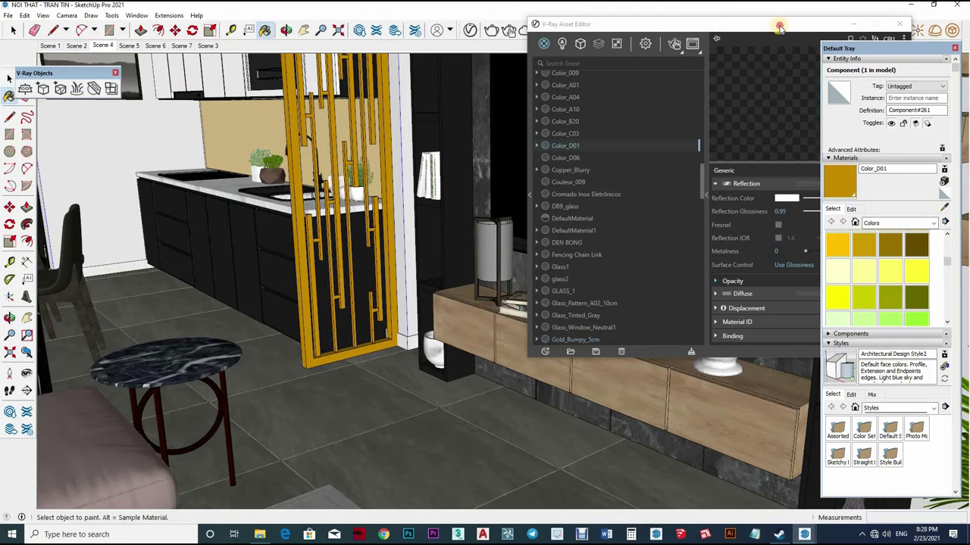
{"action": "left_click", "coordinate": [786, 212]}
{"action": "type", "text": "0.9"}
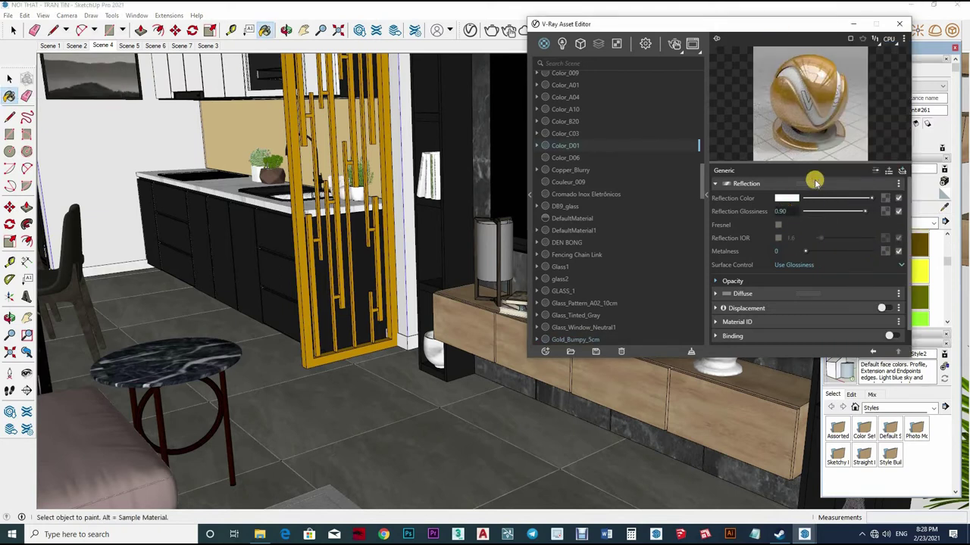
{"action": "key", "text": "Return"}
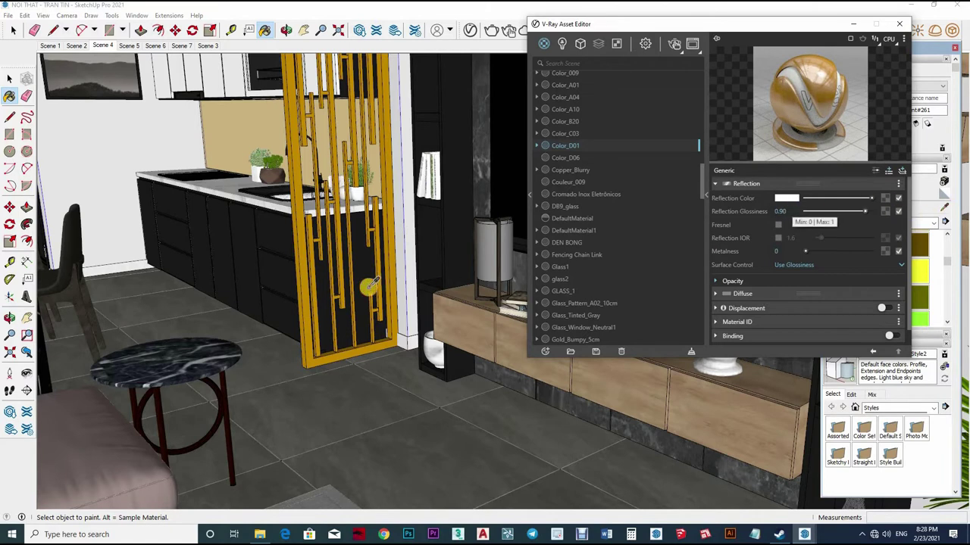
{"action": "left_click", "coordinate": [395, 278]}
{"action": "middle_click_drag", "start_coordinate": [359, 316], "coordinate": [511, 321]}
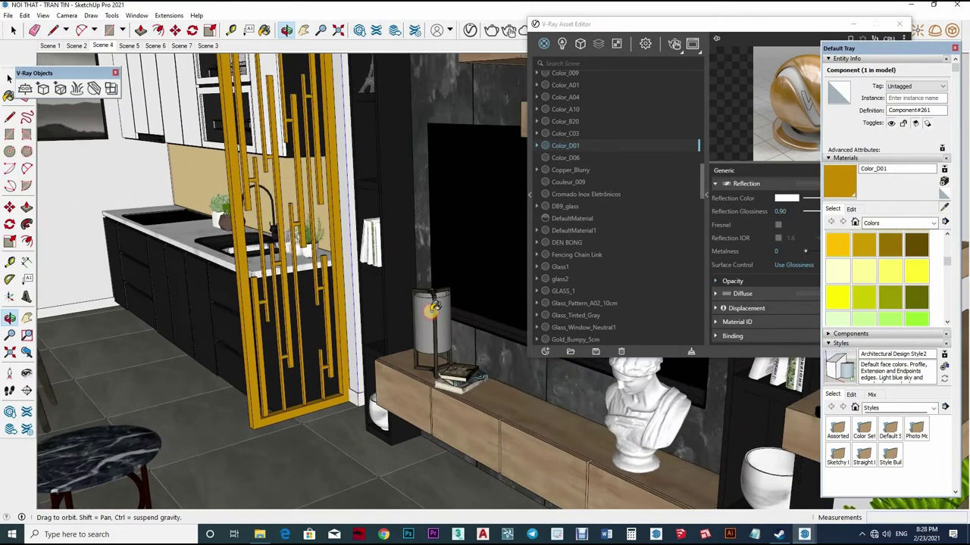
- Sample the black staircase rod's Color_009 material and lower its Reflection Glossiness to 0.80
{"action": "key", "text": "b"}
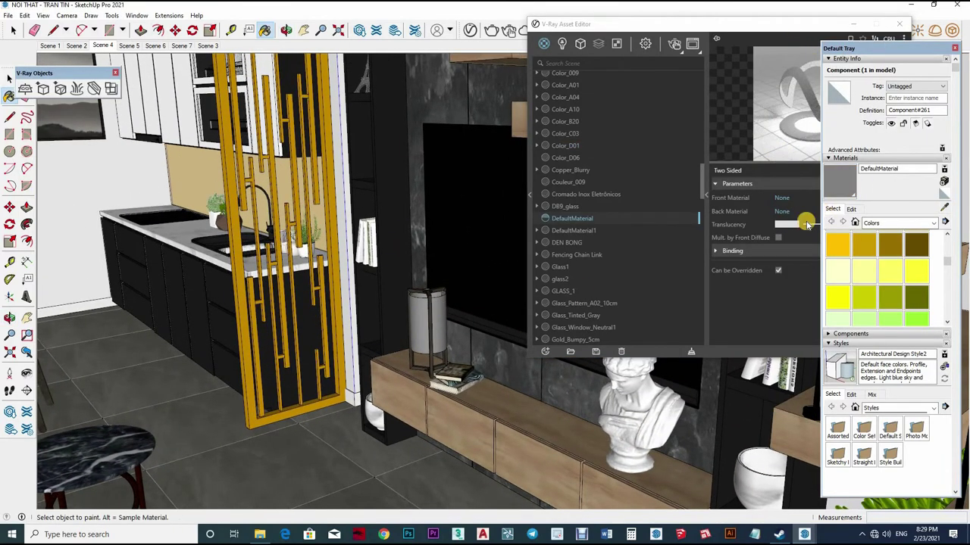
{"action": "left_click", "coordinate": [807, 224]}
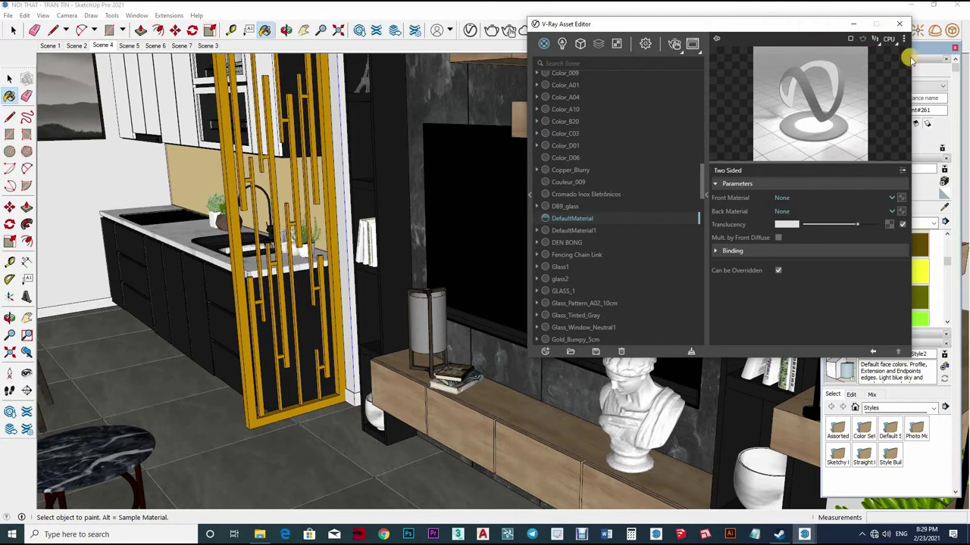
{"action": "left_click", "coordinate": [945, 205]}
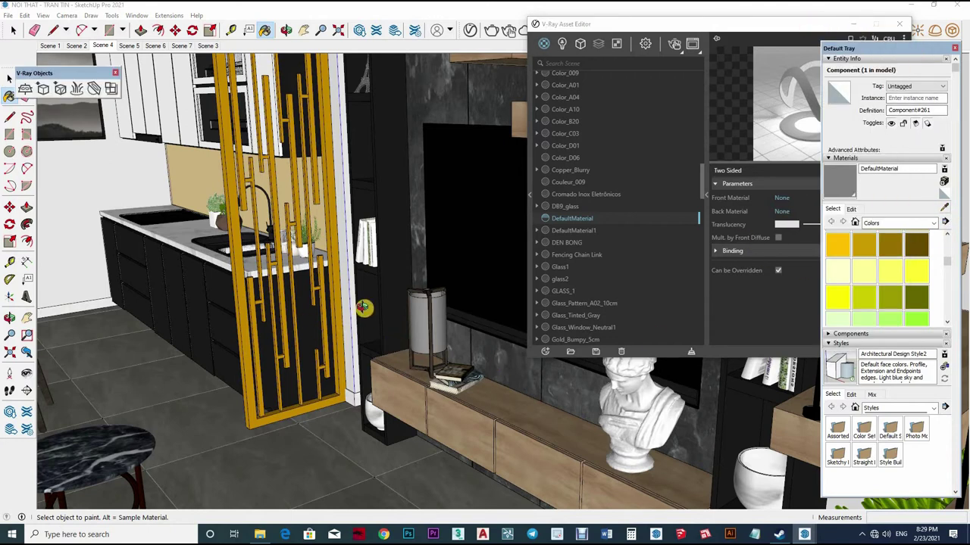
{"action": "mouse_move", "coordinate": [440, 293]}
{"action": "middle_mouse_down"}
{"action": "mouse_move", "coordinate": [442, 185]}
{"action": "mouse_move", "coordinate": [530, 197]}
{"action": "middle_mouse_up"}
{"action": "left_click", "coordinate": [454, 190], "text": "alt"}
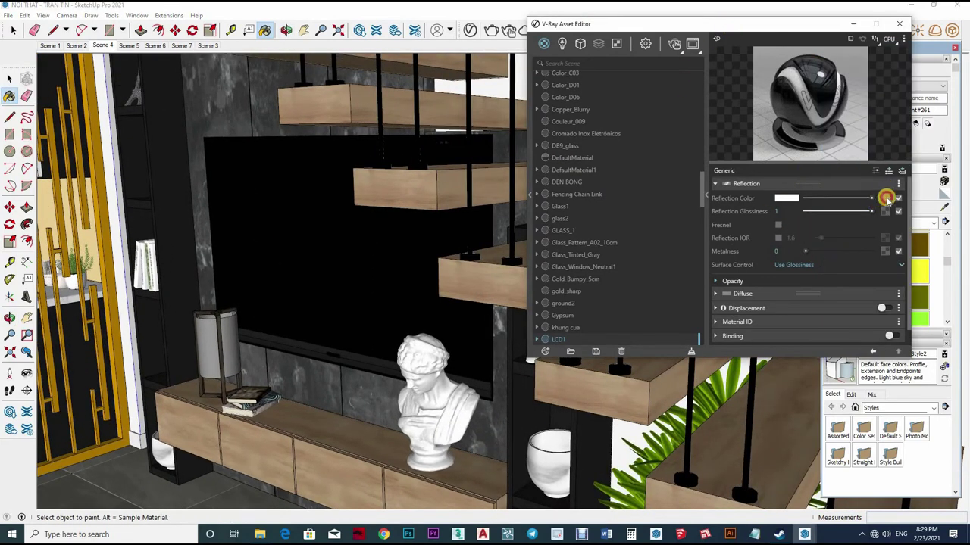
{"action": "left_click", "coordinate": [401, 247]}
{"action": "middle_click_drag", "start_coordinate": [482, 218], "coordinate": [637, 224]}
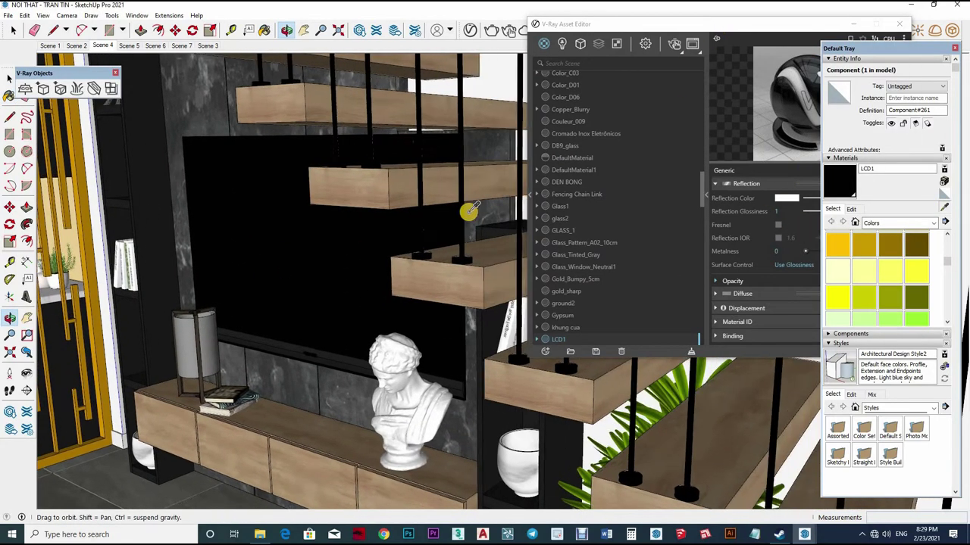
{"action": "left_click", "coordinate": [783, 214], "text": "alt"}
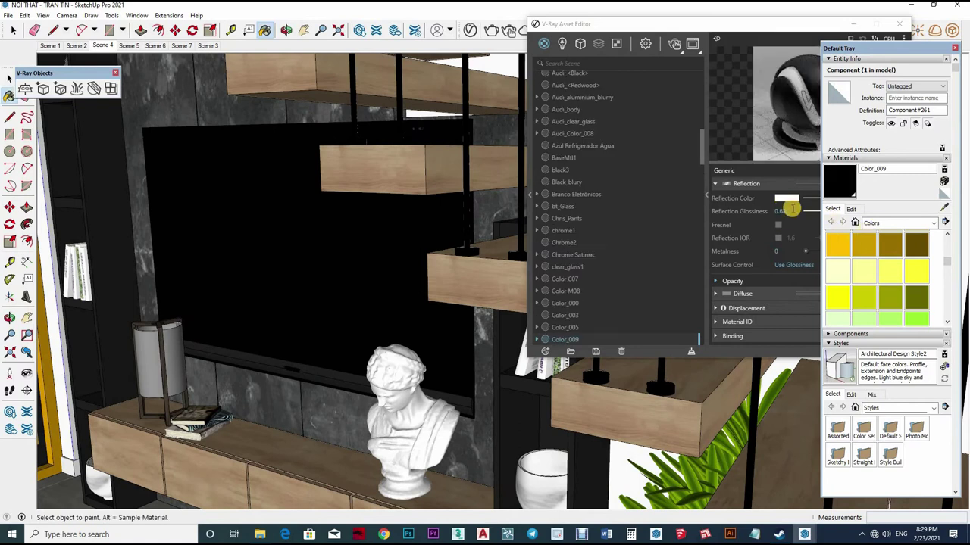
{"action": "left_click", "coordinate": [790, 212]}
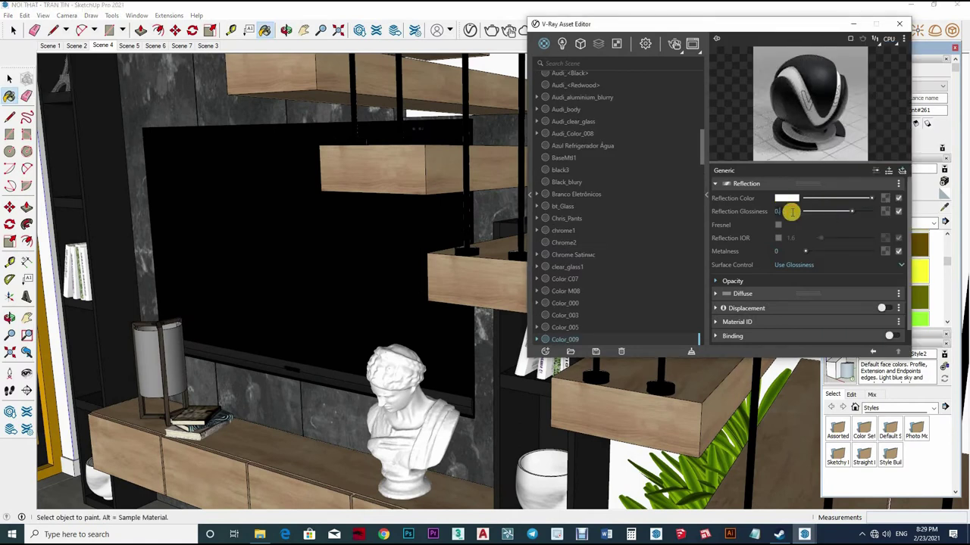
{"action": "left_click", "coordinate": [531, 185]}
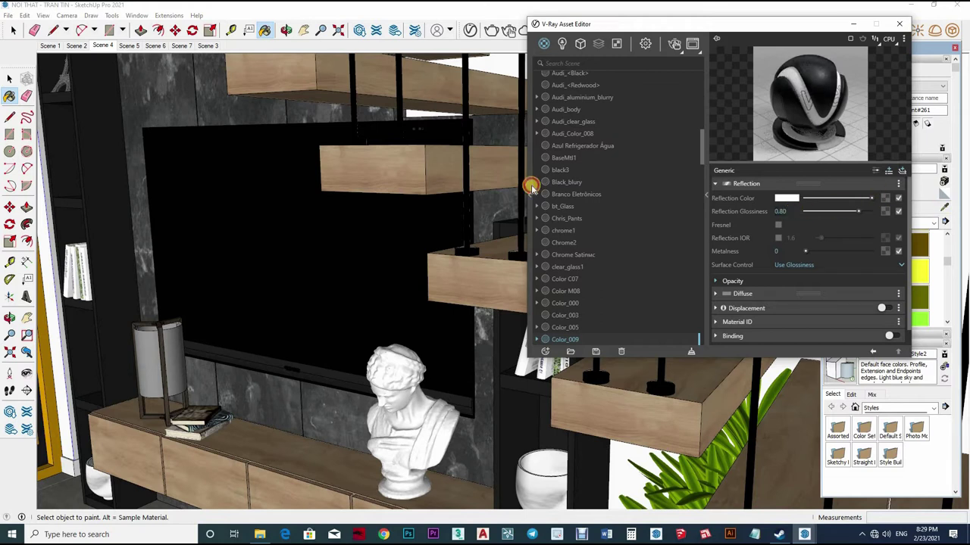
{"action": "left_click", "coordinate": [701, 178]}
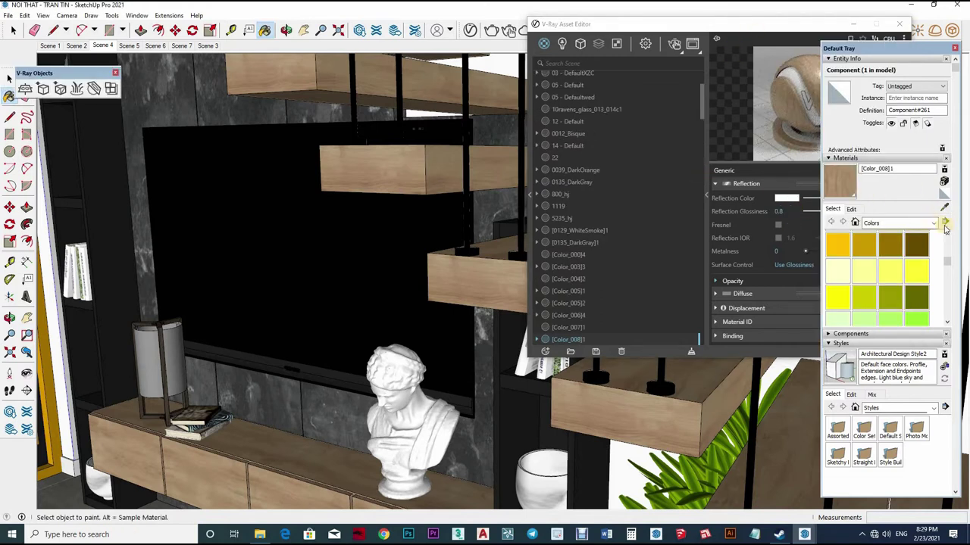
{"action": "mouse_move", "coordinate": [354, 286]}
{"action": "middle_mouse_down"}
{"action": "mouse_move", "coordinate": [330, 358]}
{"action": "mouse_move", "coordinate": [229, 170]}
{"action": "middle_mouse_up"}
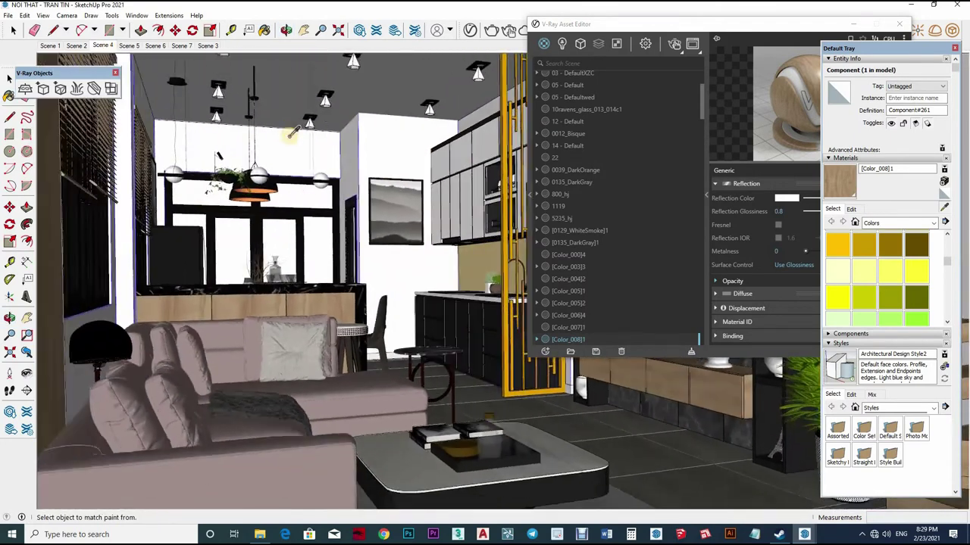
{"action": "left_click_drag", "start_coordinate": [503, 116], "coordinate": [498, 50]}
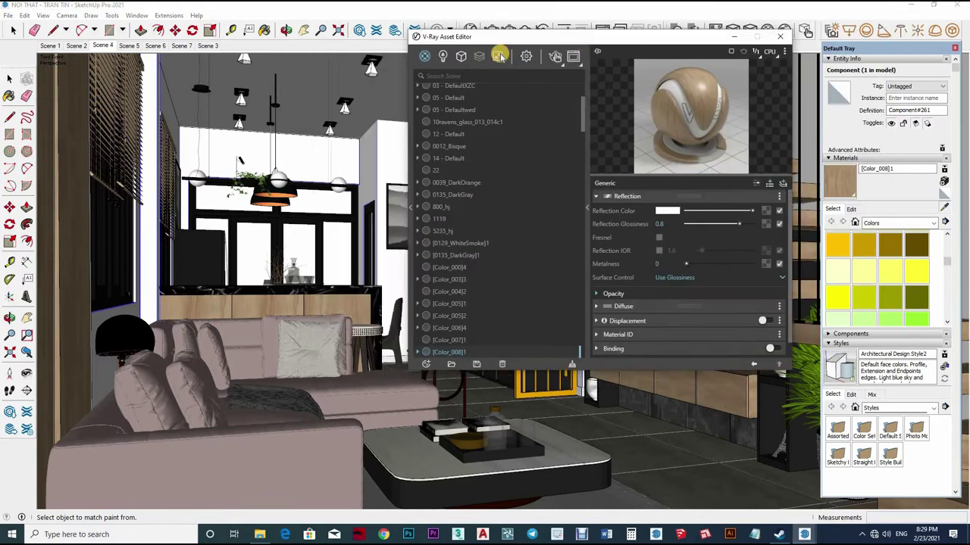
{"action": "left_click", "coordinate": [425, 55]}
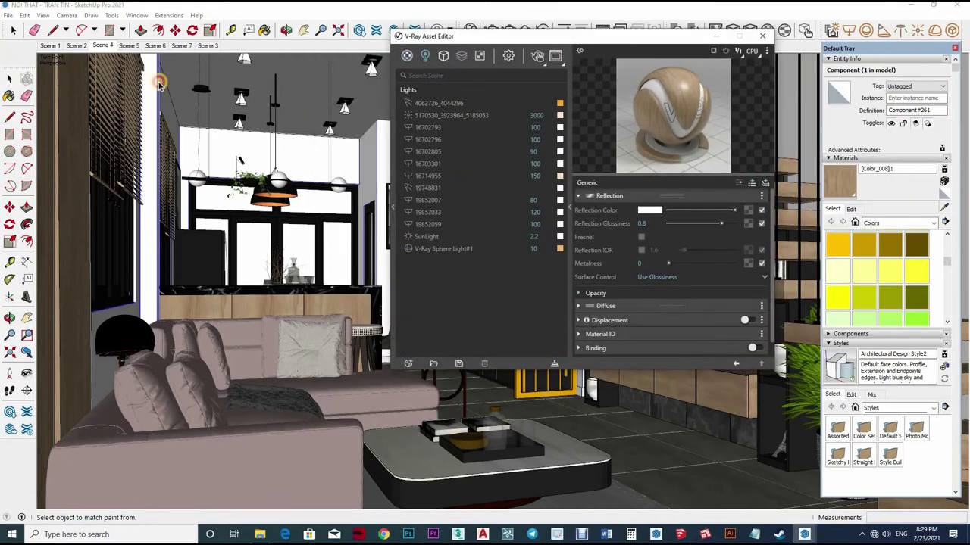
{"action": "left_click", "coordinate": [345, 113]}
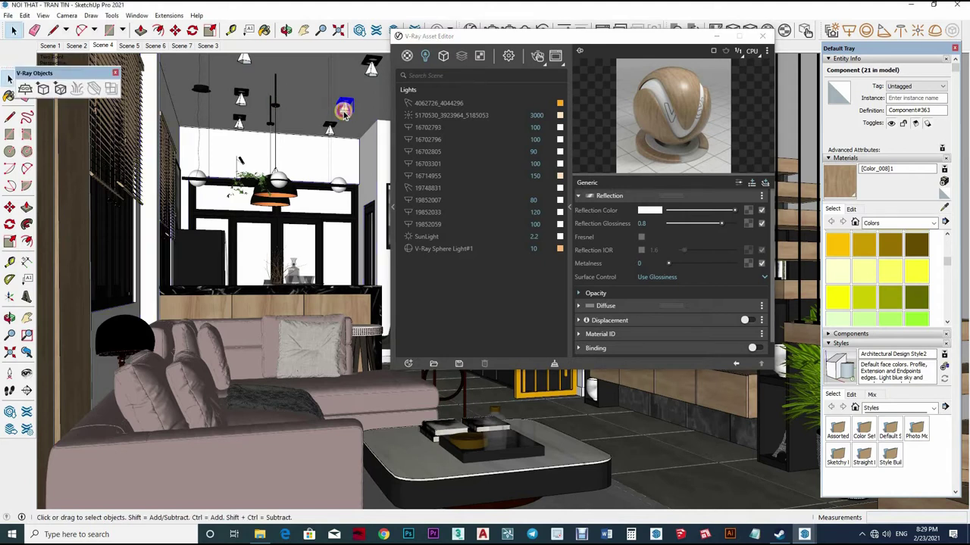
{"action": "double_click", "coordinate": [344, 112]}
{"action": "left_click", "coordinate": [492, 187]}
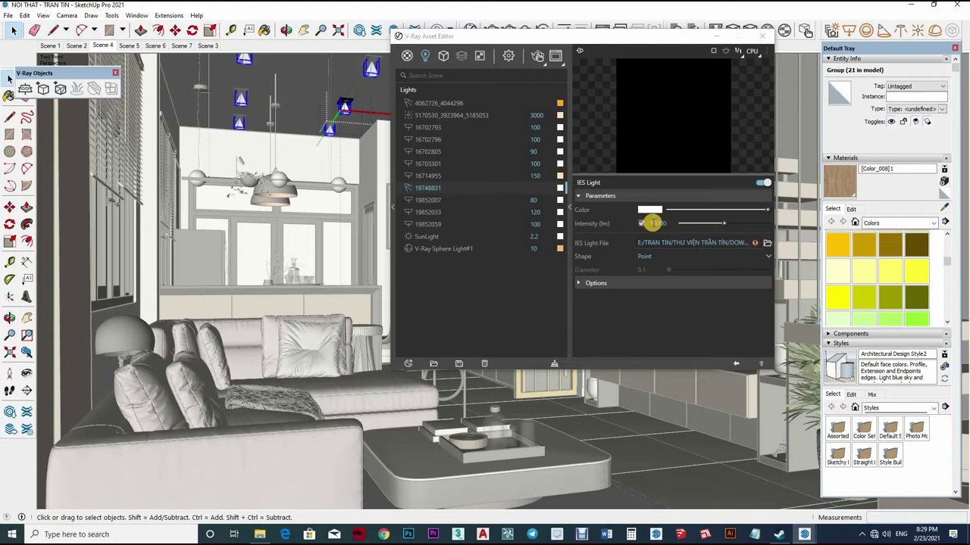
{"action": "left_click", "coordinate": [652, 222]}
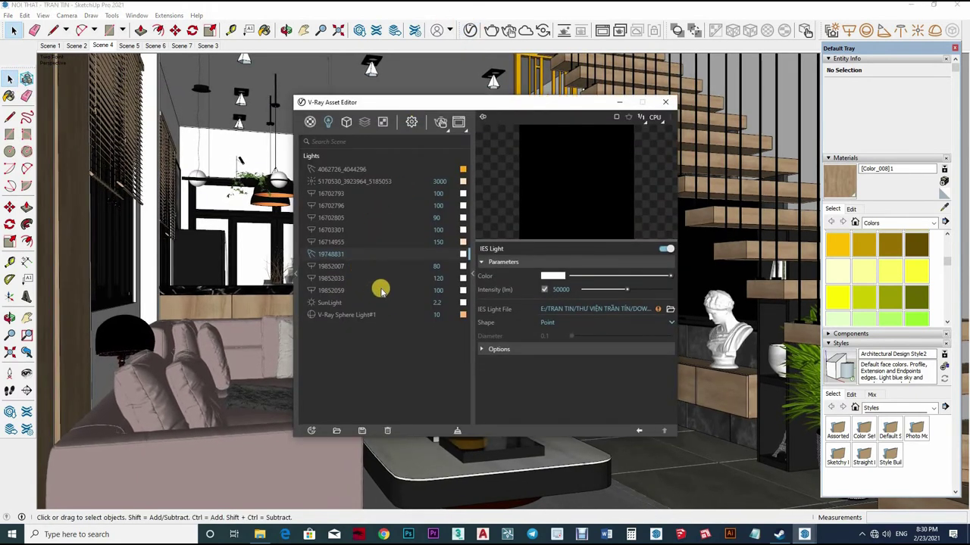
- Use 16:9 aspect at width 1200, disable Interactive, and set Noise Limit 0.005 and Max Subdivs 32
{"action": "left_click", "coordinate": [405, 288]}
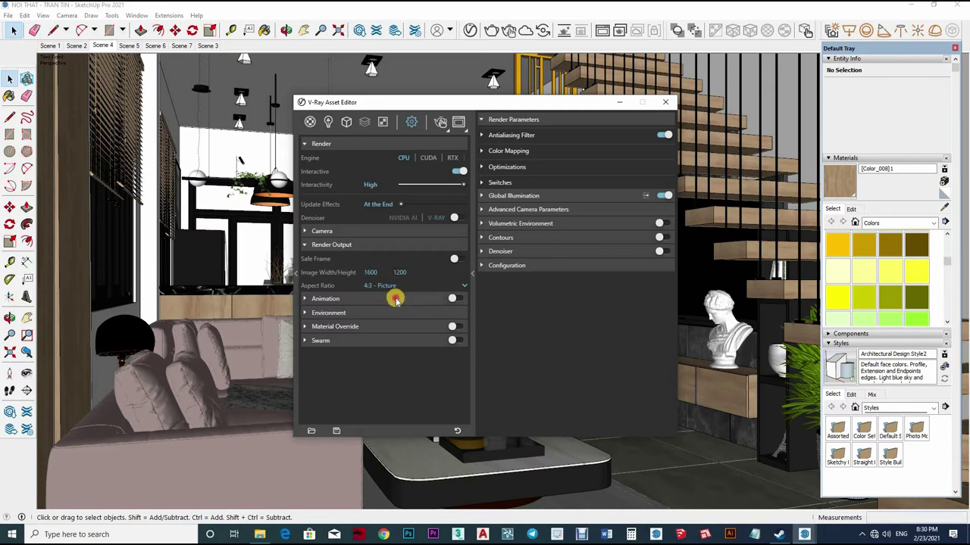
{"action": "left_click", "coordinate": [428, 310]}
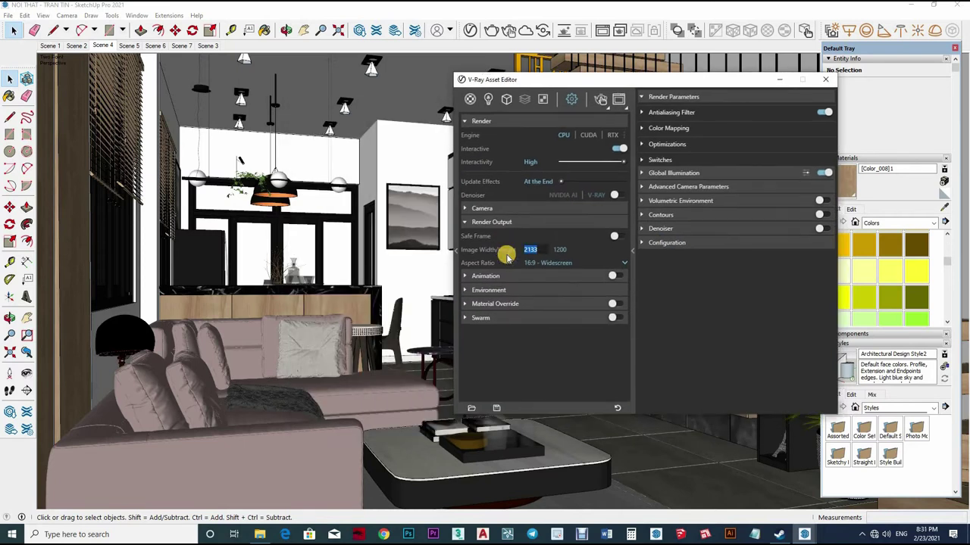
{"action": "type", "text": "200"}
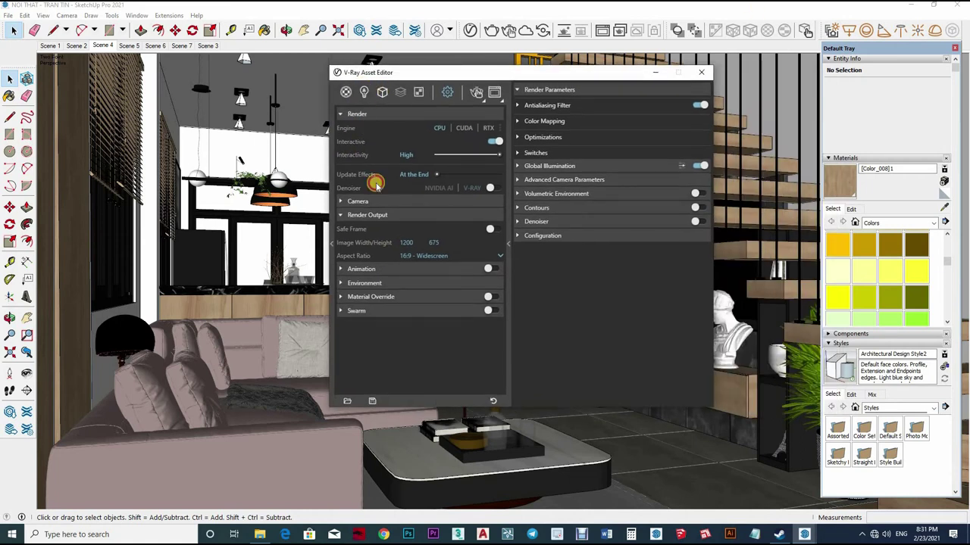
{"action": "left_click", "coordinate": [445, 92]}
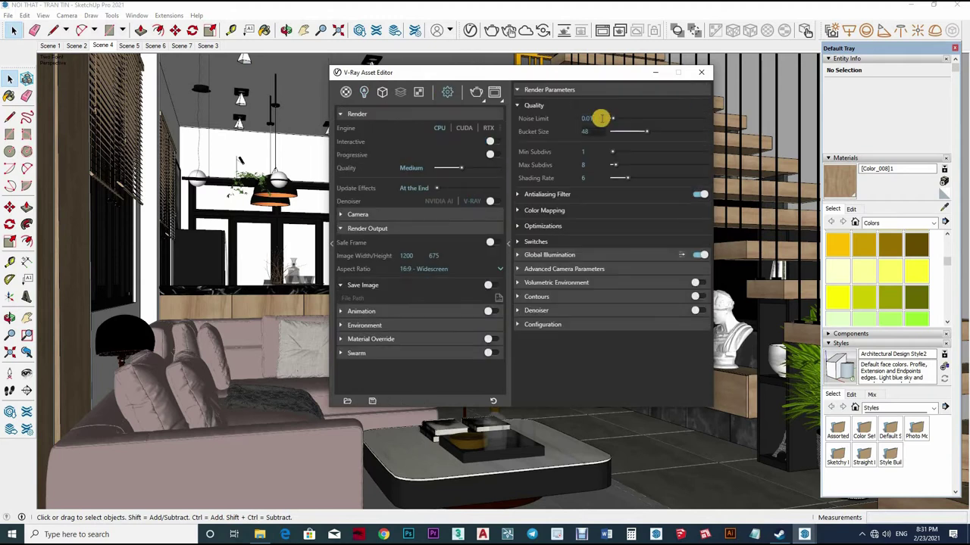
{"action": "type", "text": "05"}
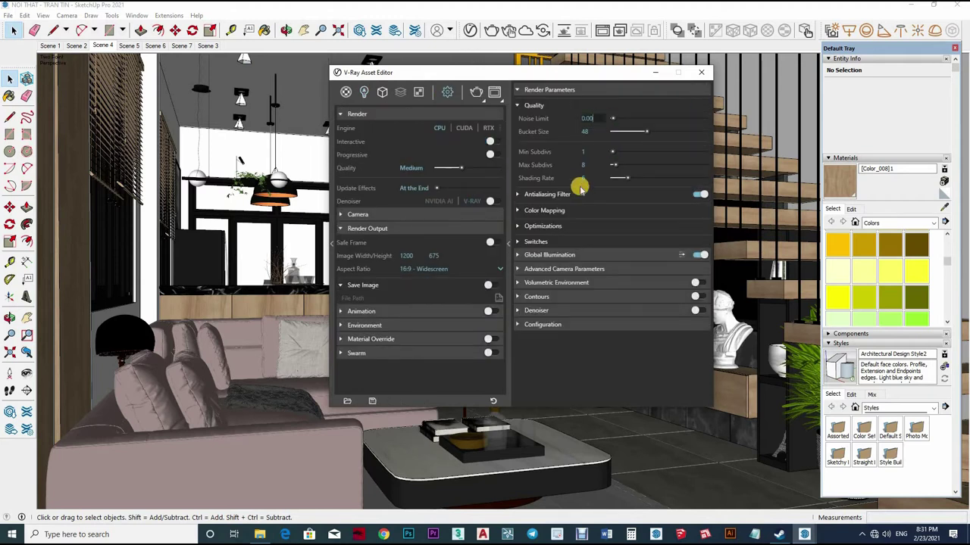
{"action": "key", "text": "Tab"}
{"action": "key", "text": "Tab"}
{"action": "key", "text": "Tab"}
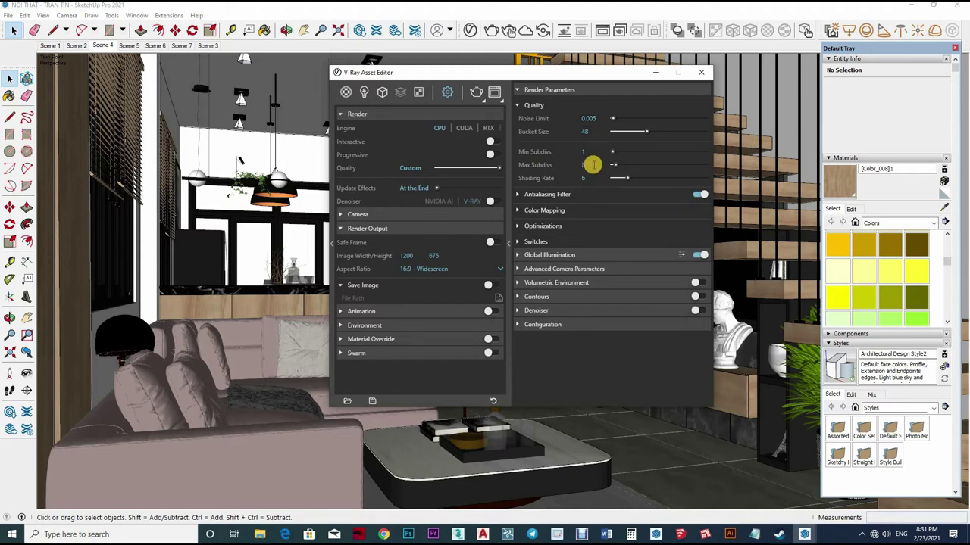
{"action": "type", "text": "32"}
{"action": "key", "text": "Return"}
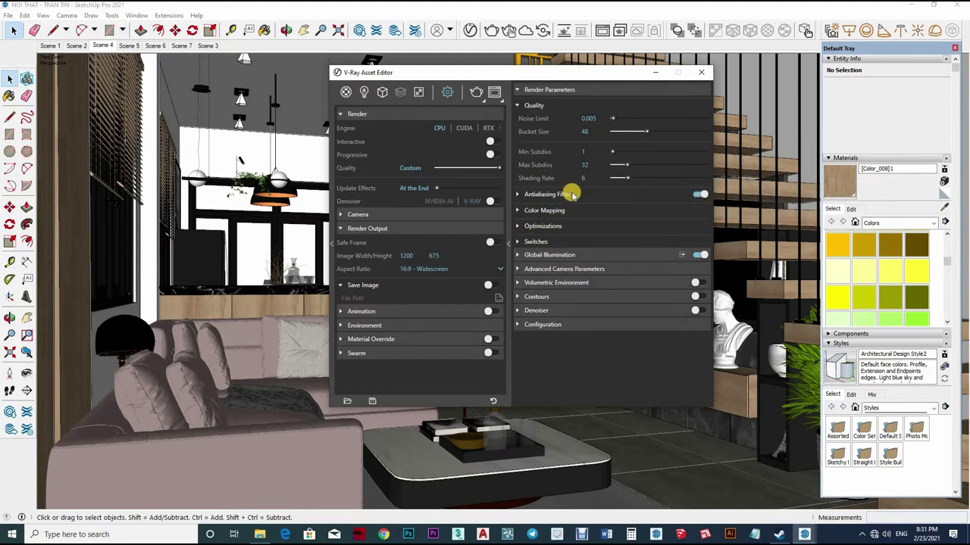
- Set the Irradiance Map to Min Rate -3, Max Rate 0 and Interpolation 50
{"action": "left_click", "coordinate": [547, 194]}
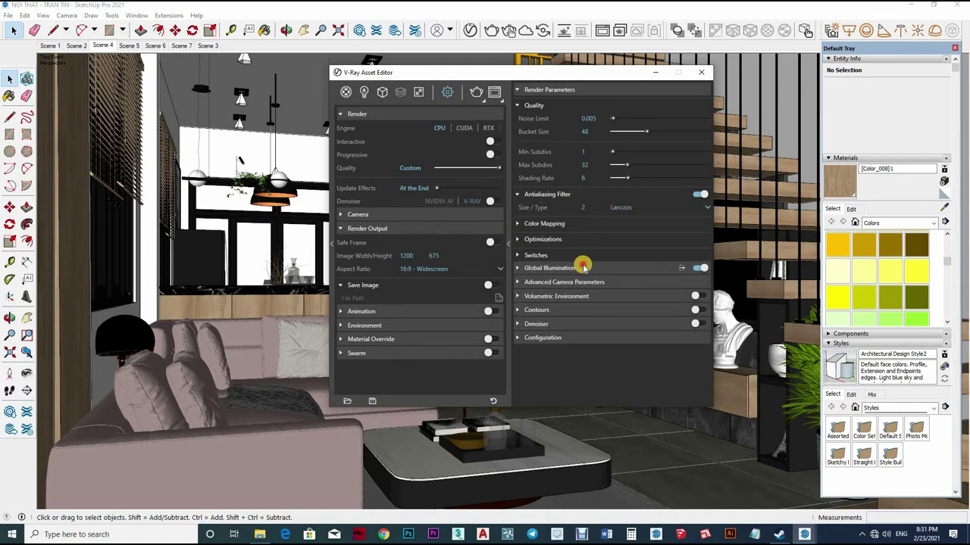
{"action": "left_click", "coordinate": [589, 325]}
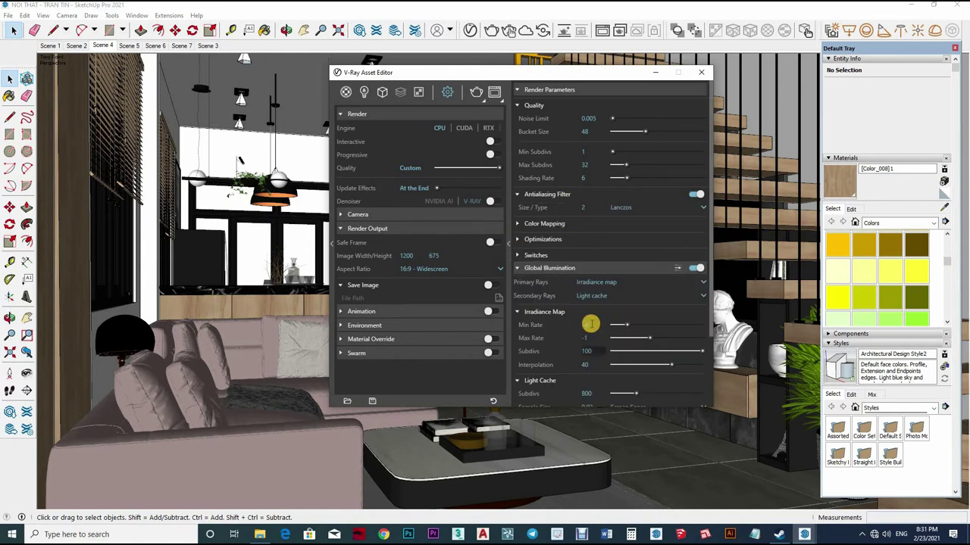
{"action": "type", "text": "-3"}
{"action": "key", "text": "Tab"}
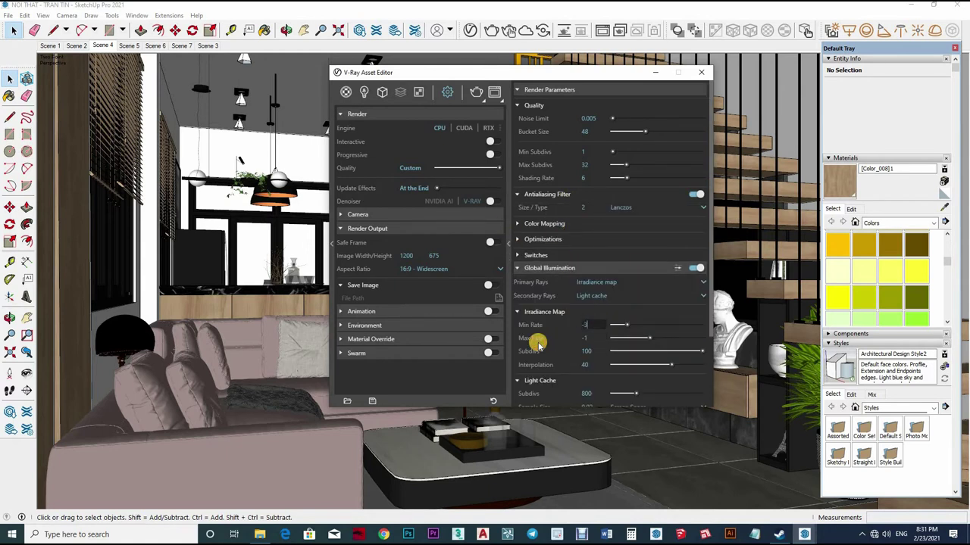
{"action": "type", "text": "0"}
{"action": "key", "text": "Return"}
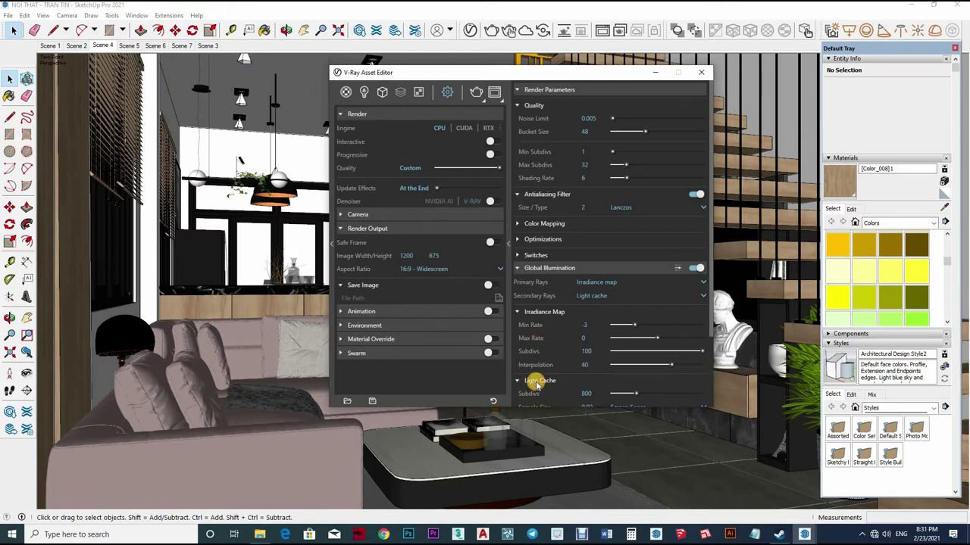
{"action": "type", "text": "5"}
{"action": "double_click", "coordinate": [598, 370]}
{"action": "type", "text": "50"}
{"action": "key", "text": "Return"}
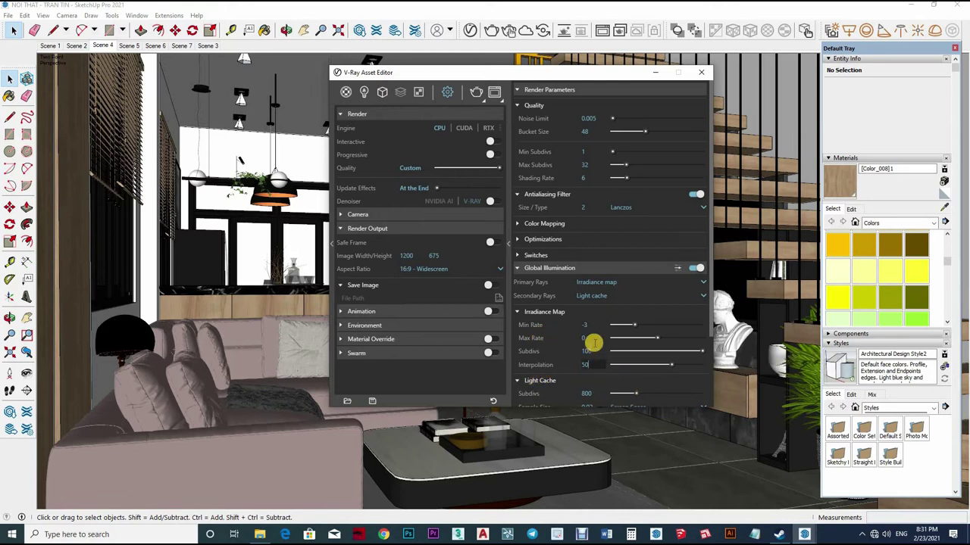
- Set Light Cache Subdivs to 1200 and expand the Animation and Environment sections
{"action": "scroll", "coordinate": [535, 354], "scroll_direction": "down", "scroll_amount": 2}
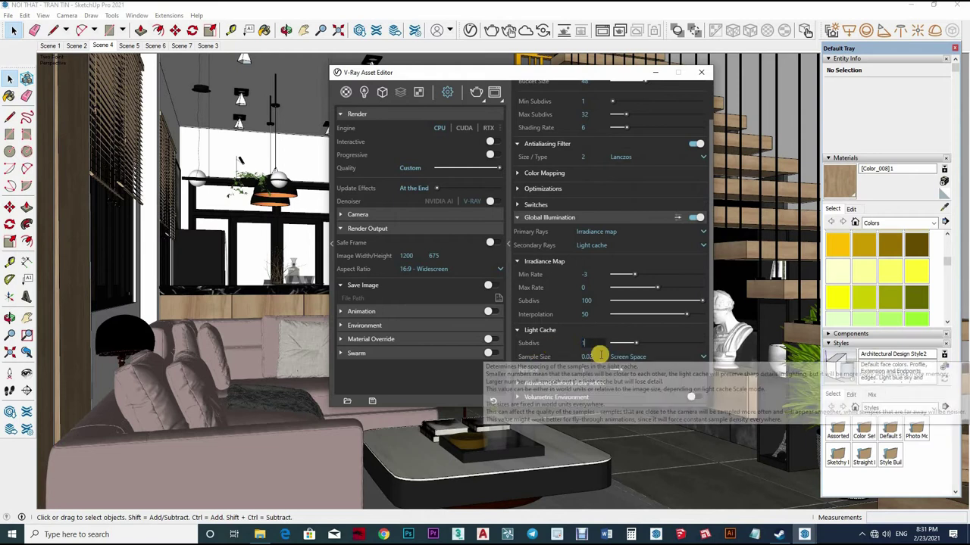
{"action": "type", "text": "1200"}
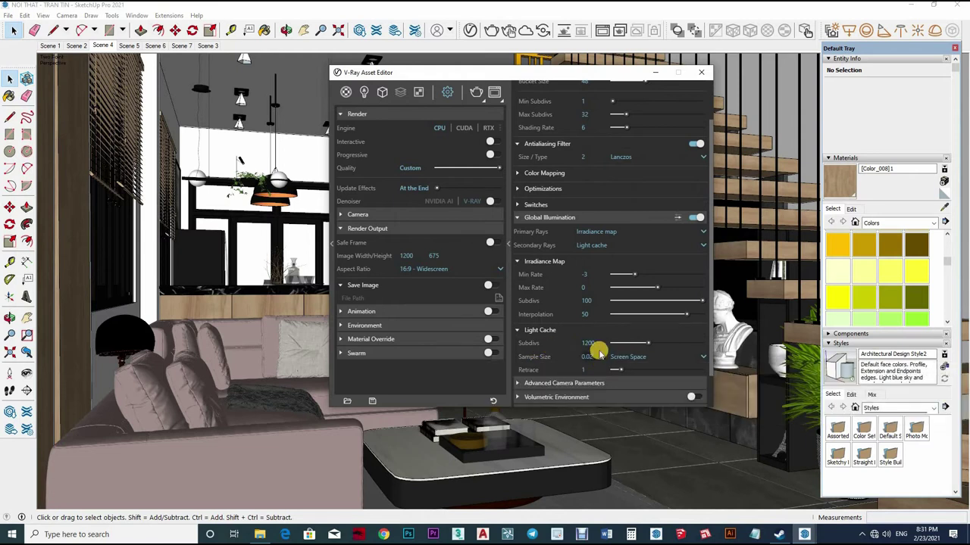
{"action": "type", "text": "2"}
{"action": "key", "text": "Return"}
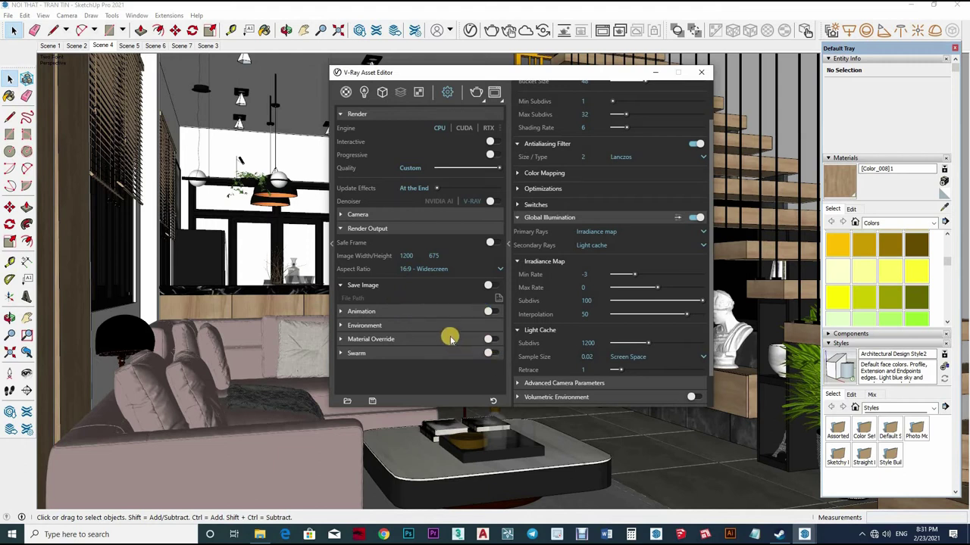
{"action": "left_click", "coordinate": [452, 313]}
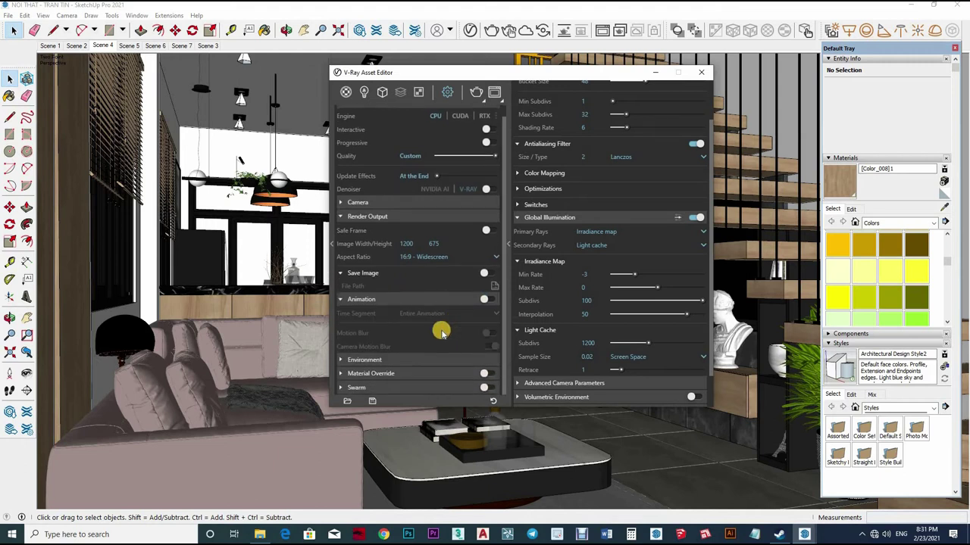
{"action": "left_click", "coordinate": [424, 360]}
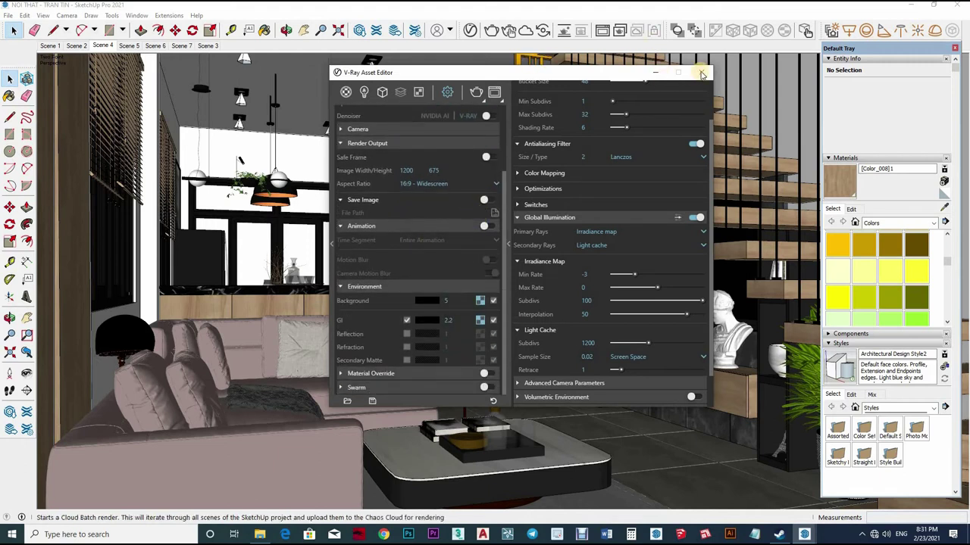
{"action": "scroll", "coordinate": [449, 175], "scroll_direction": "up", "scroll_amount": 2}
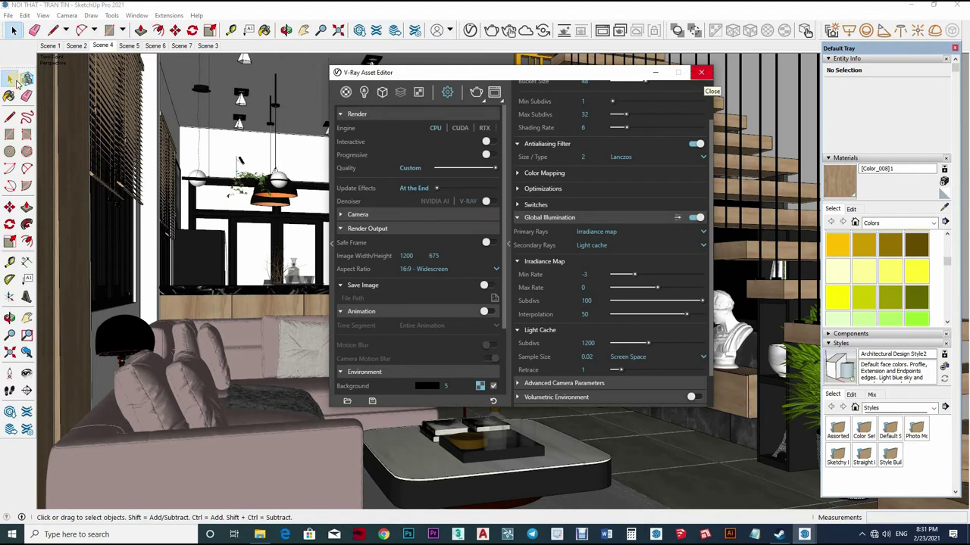
- Close the V-Ray Asset Editor and launch the V-Ray render of the living room
{"action": "left_click", "coordinate": [701, 73]}
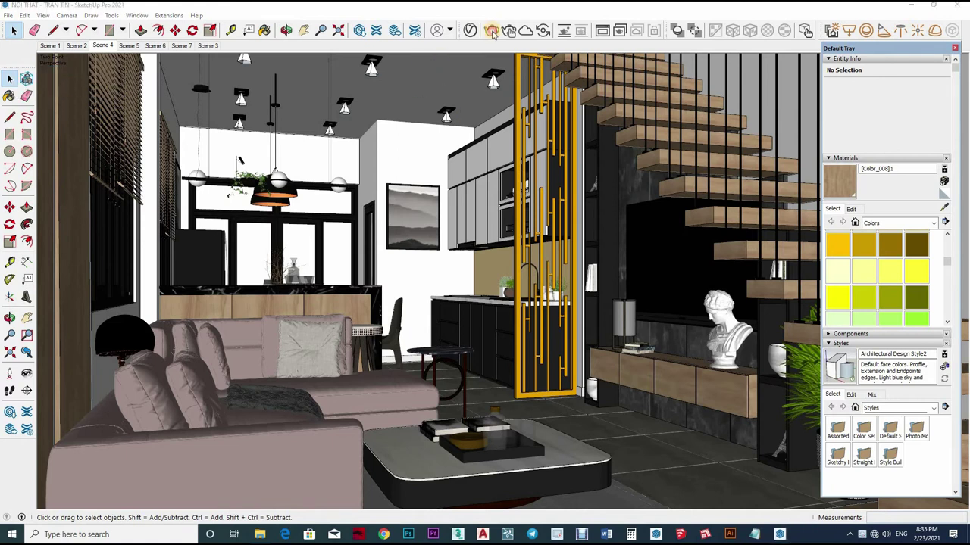
{"action": "left_click", "coordinate": [491, 30]}
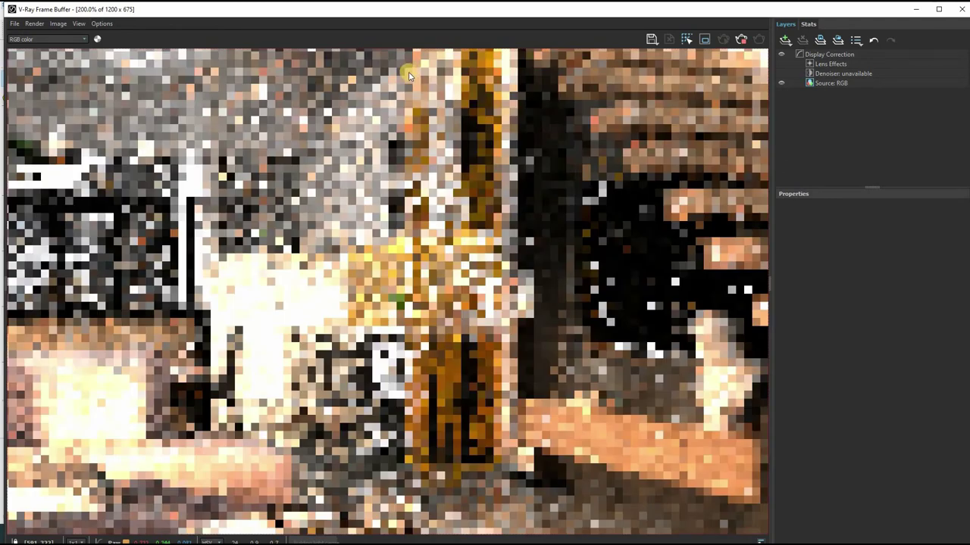
- After the render completes, add an Exposure correction layer at exposure 0
{"action": "left_click", "coordinate": [401, 85]}
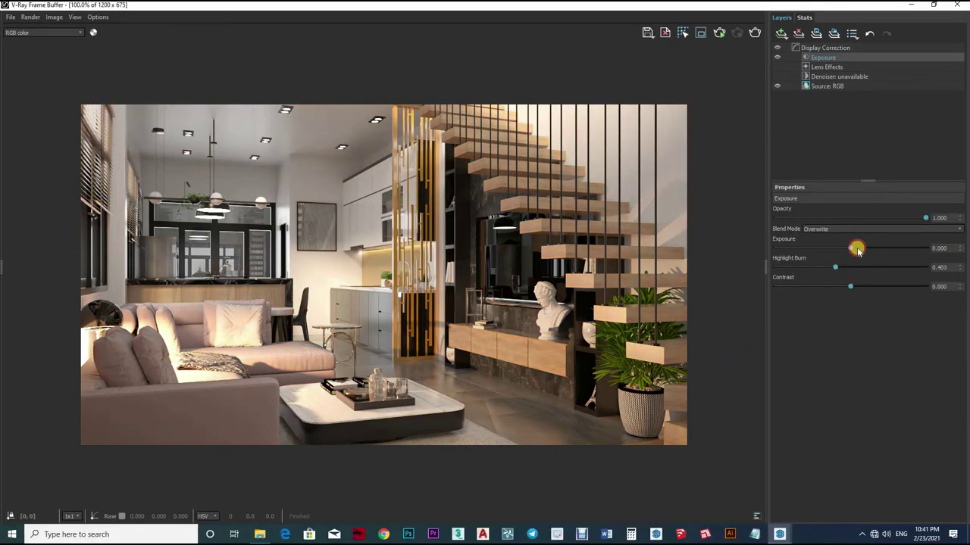
- Adjust the Exposure layer to exposure 0.638, highlight burn 0.221 and contrast -0.121
{"action": "left_click_drag", "start_coordinate": [857, 250], "coordinate": [853, 250]}
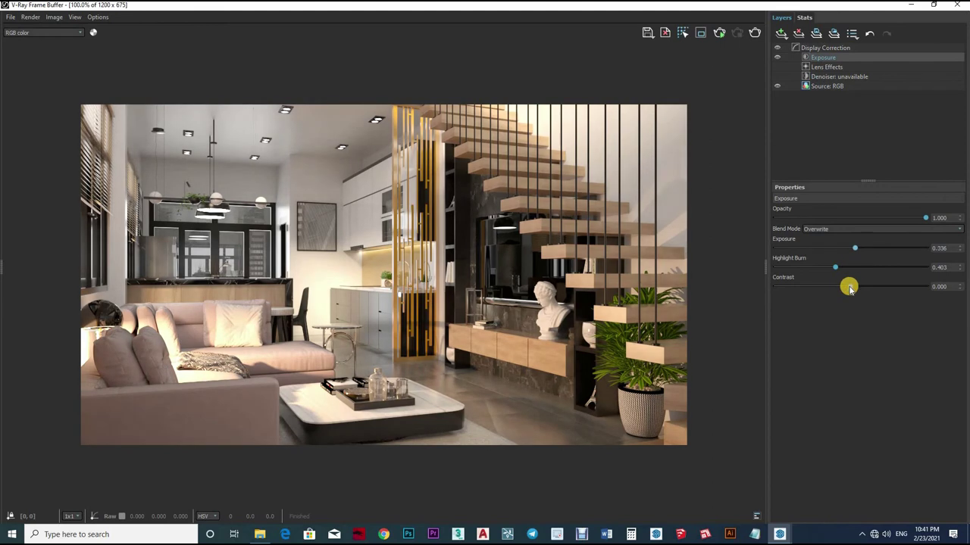
{"action": "mouse_move", "coordinate": [845, 286]}
{"action": "left_mouse_down"}
{"action": "mouse_move", "coordinate": [823, 286]}
{"action": "mouse_move", "coordinate": [845, 288]}
{"action": "left_mouse_up"}
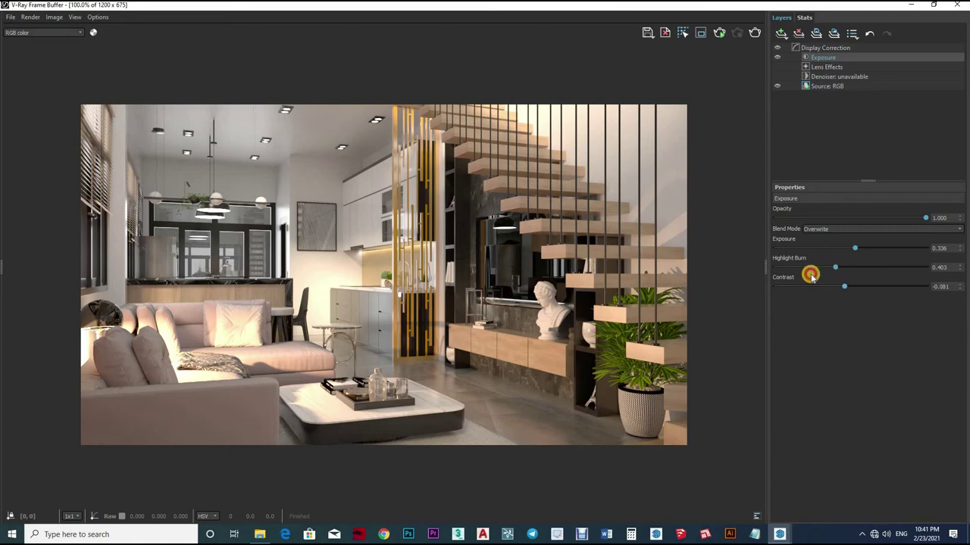
{"action": "left_click", "coordinate": [810, 275]}
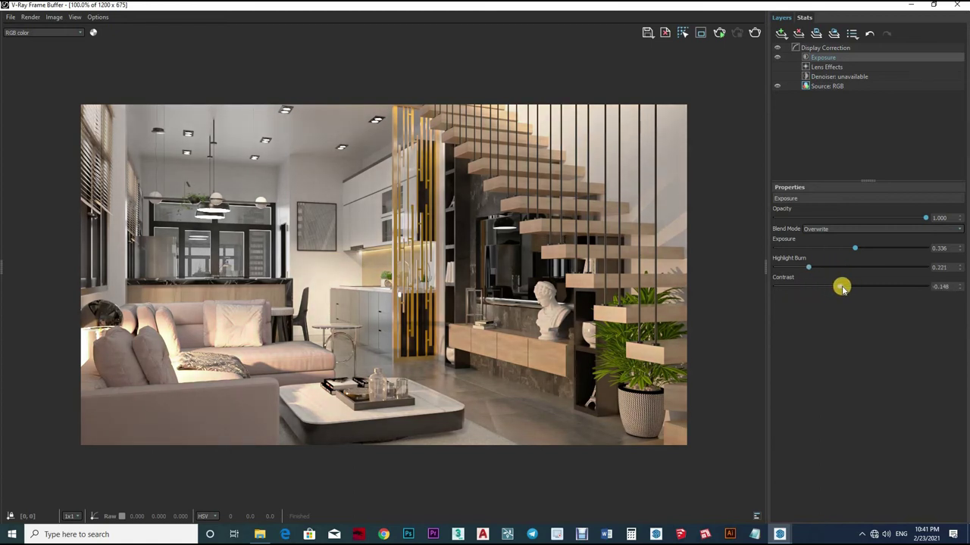
{"action": "left_click_drag", "start_coordinate": [842, 287], "coordinate": [843, 286]}
{"action": "left_click_drag", "start_coordinate": [866, 248], "coordinate": [864, 248]}
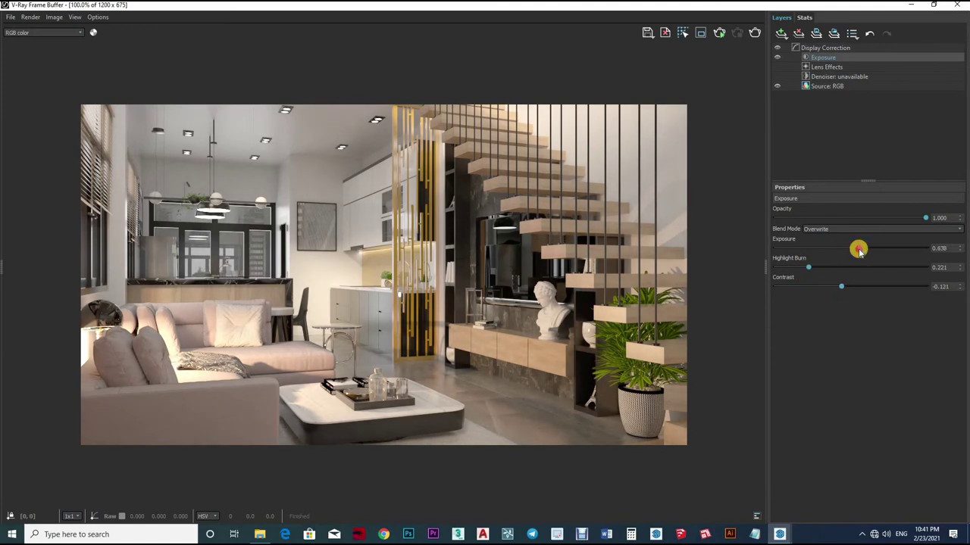
{"action": "key", "text": "ctrl+z"}
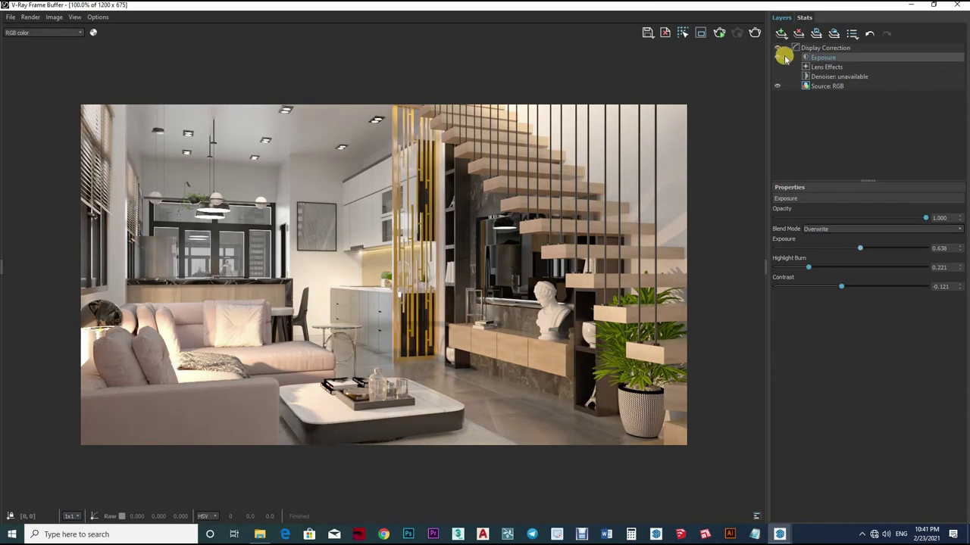
- Add a Curves layer, raising the lower point and lowering the upper point of the curve
{"action": "left_click", "coordinate": [781, 33]}
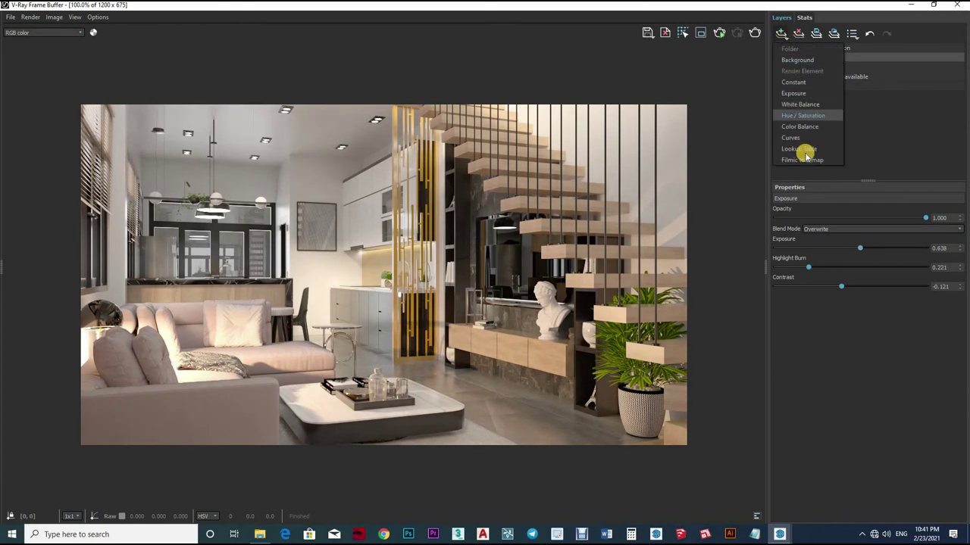
{"action": "left_click", "coordinate": [790, 137]}
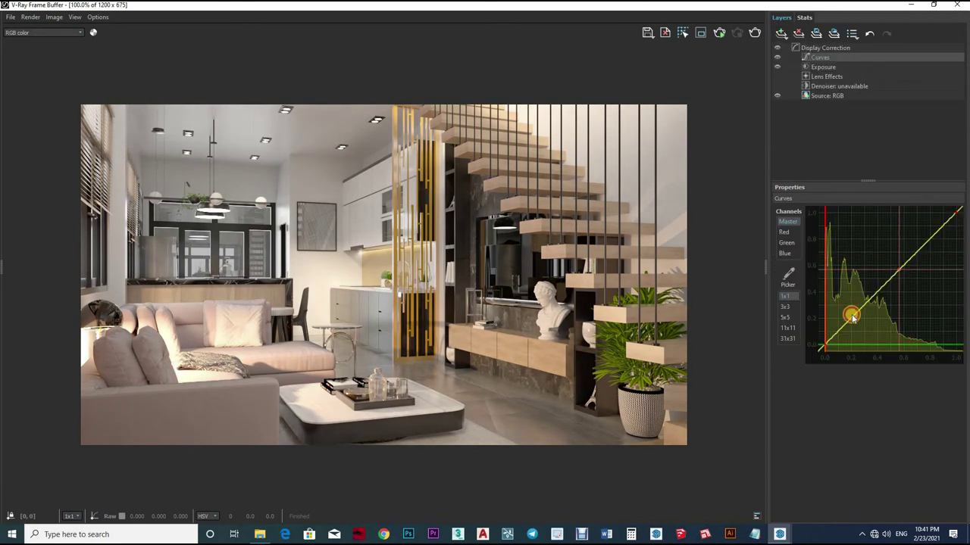
{"action": "left_click_drag", "start_coordinate": [851, 309], "coordinate": [848, 305]}
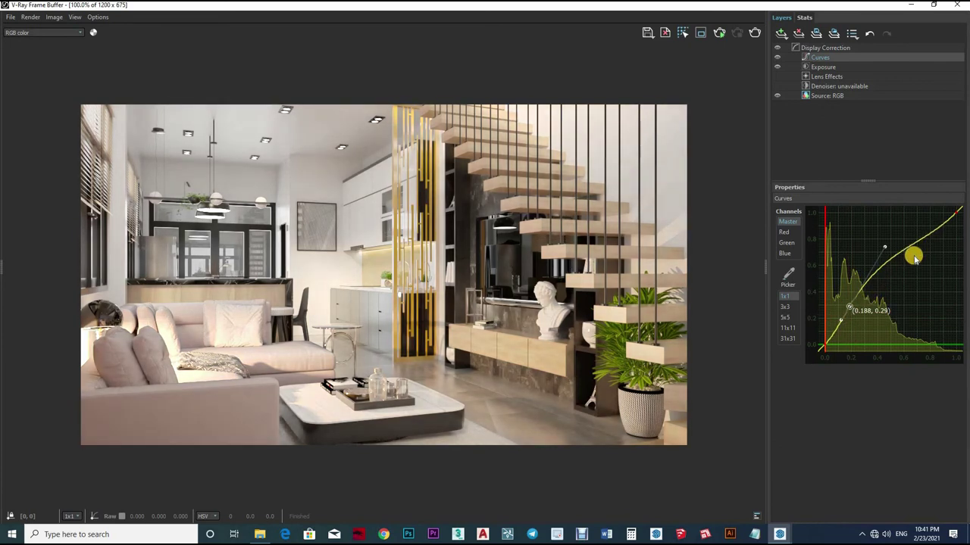
{"action": "left_click_drag", "start_coordinate": [915, 244], "coordinate": [906, 270]}
{"action": "left_click_drag", "start_coordinate": [850, 306], "coordinate": [856, 304]}
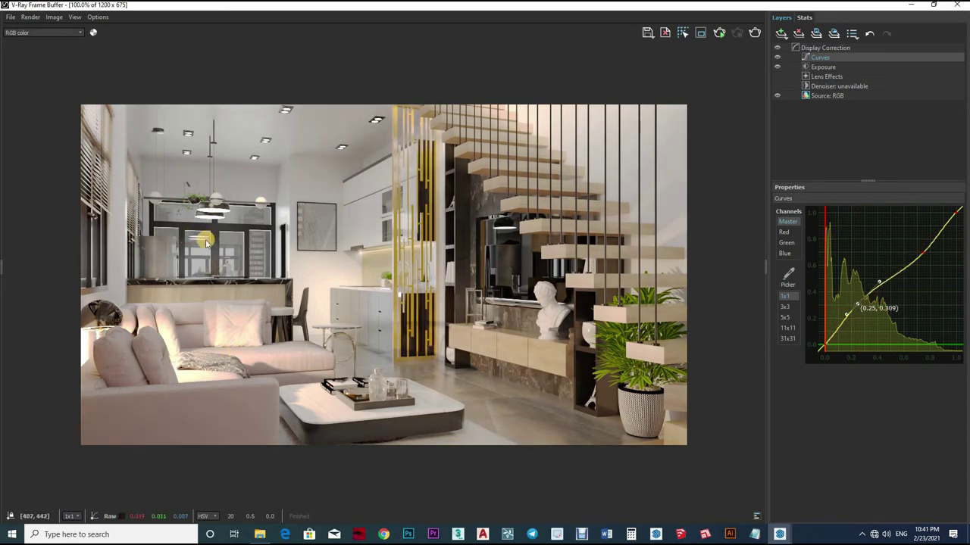
- Zoom the render in and out repeatedly to inspect the curves correction
{"action": "scroll", "coordinate": [264, 307], "scroll_direction": "up", "scroll_amount": 2}
{"action": "scroll", "coordinate": [318, 271], "scroll_direction": "down", "scroll_amount": 2}
{"action": "scroll", "coordinate": [343, 274], "scroll_direction": "up", "scroll_amount": 1}
{"action": "scroll", "coordinate": [374, 278], "scroll_direction": "down", "scroll_amount": 1}
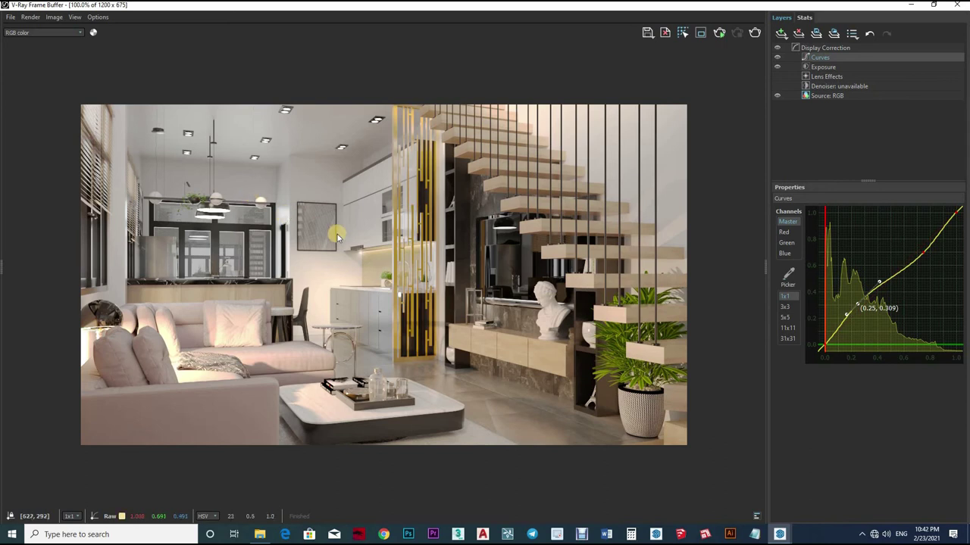
{"action": "scroll", "coordinate": [606, 272], "scroll_direction": "up", "scroll_amount": 1}
{"action": "scroll", "coordinate": [594, 280], "scroll_direction": "down", "scroll_amount": 1}
{"action": "scroll", "coordinate": [528, 331], "scroll_direction": "up", "scroll_amount": 1}
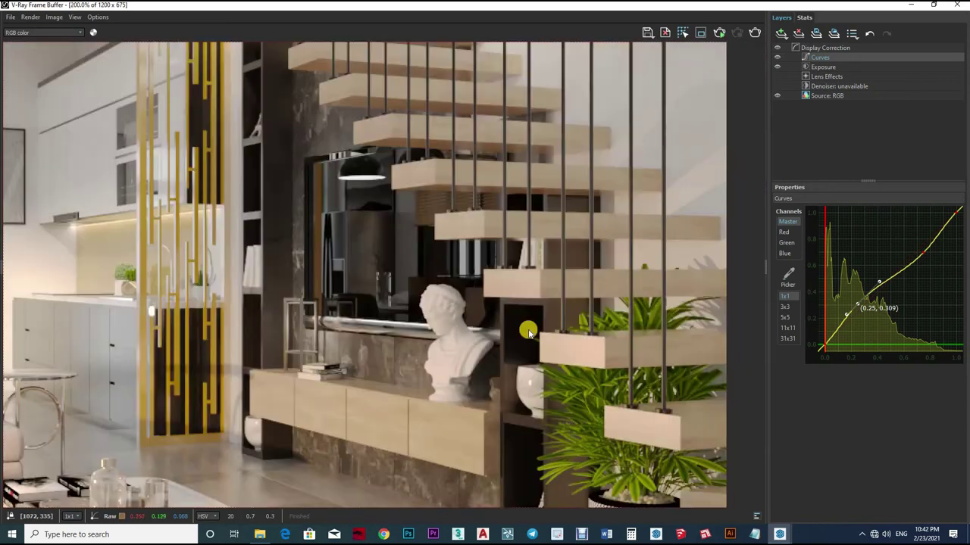
{"action": "scroll", "coordinate": [528, 326], "scroll_direction": "down", "scroll_amount": 1}
{"action": "scroll", "coordinate": [529, 313], "scroll_direction": "up", "scroll_amount": 1}
{"action": "scroll", "coordinate": [522, 303], "scroll_direction": "down", "scroll_amount": 1}
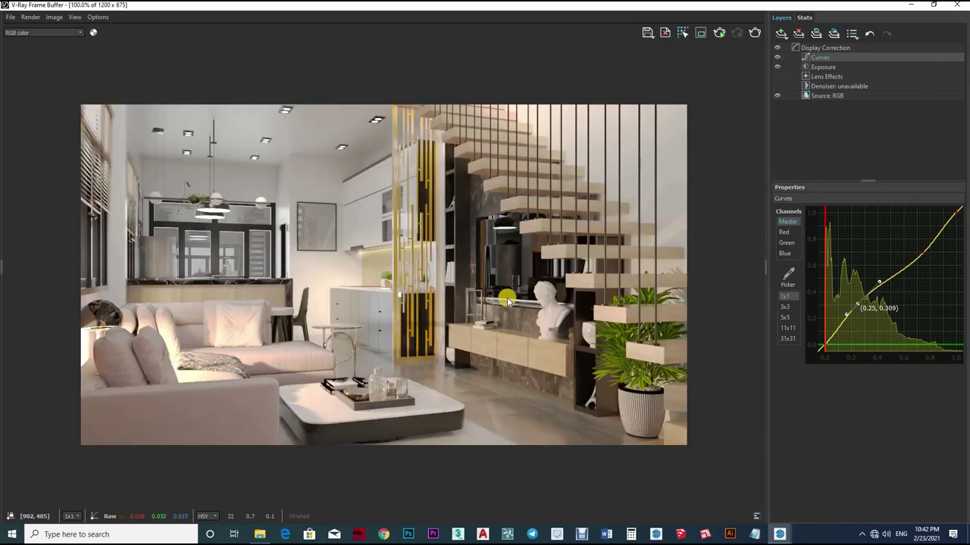
{"action": "scroll", "coordinate": [508, 301], "scroll_direction": "up", "scroll_amount": 1}
{"action": "scroll", "coordinate": [506, 302], "scroll_direction": "down", "scroll_amount": 1}
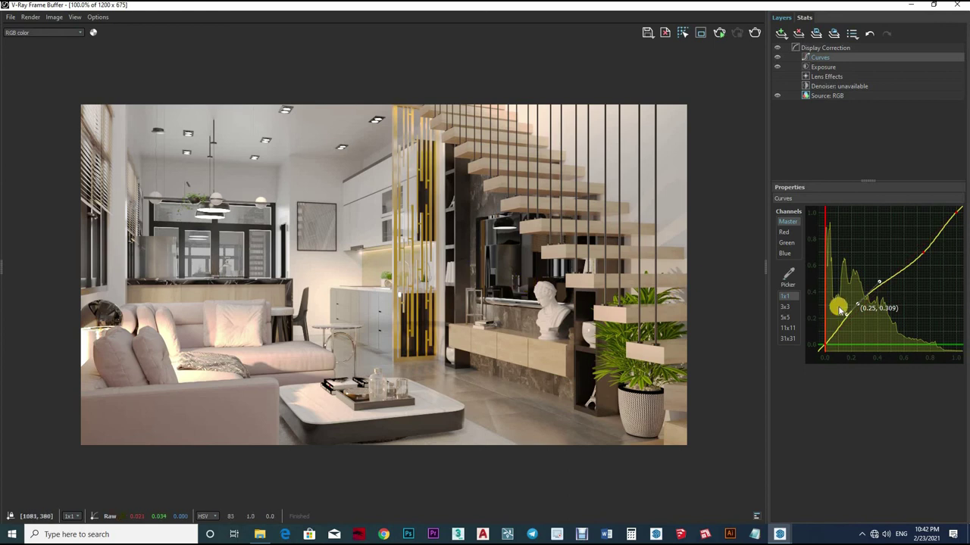
- Save the frame buffer image as PNG file '2' in the pic folder
{"action": "left_click", "coordinate": [640, 52]}
{"action": "type", "text": "2"}
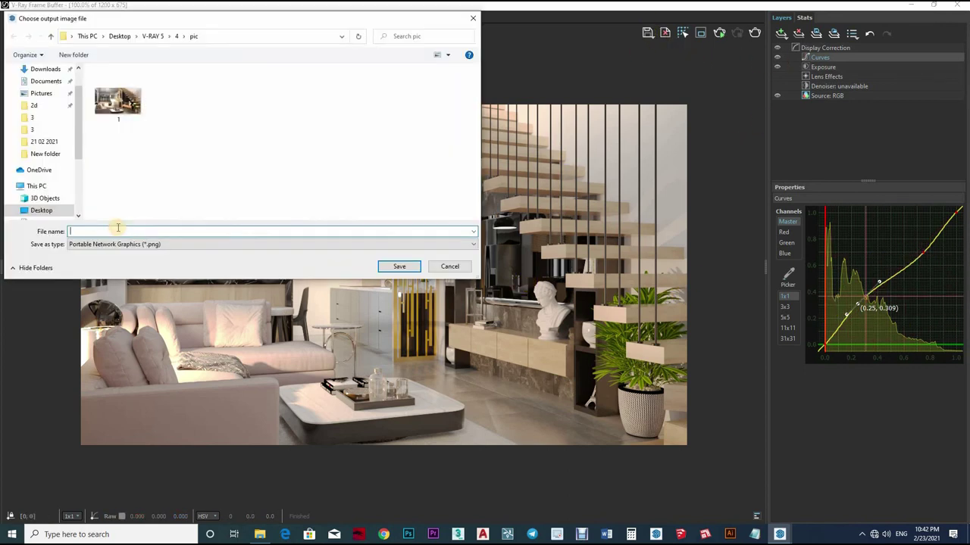
{"action": "left_click", "coordinate": [415, 268]}
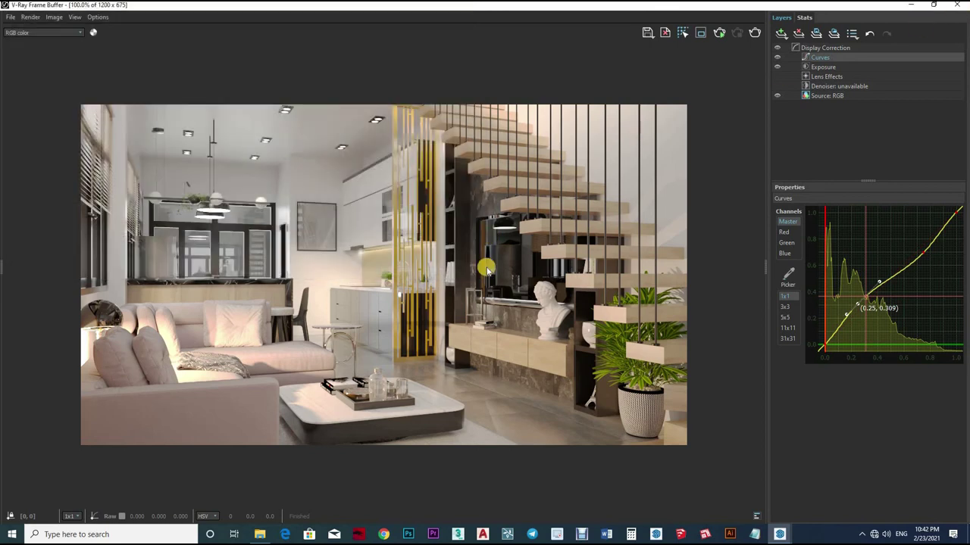